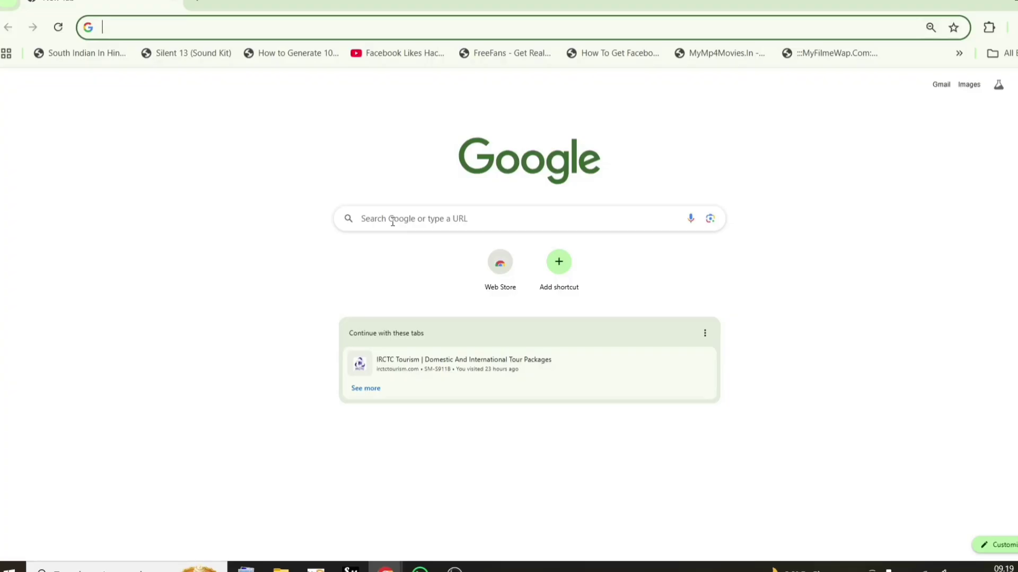
# Search Google for 'e-district' from the suggestions after typing 'e dis'
pyautogui.click(404, 220)
pyautogui.write('e dis')
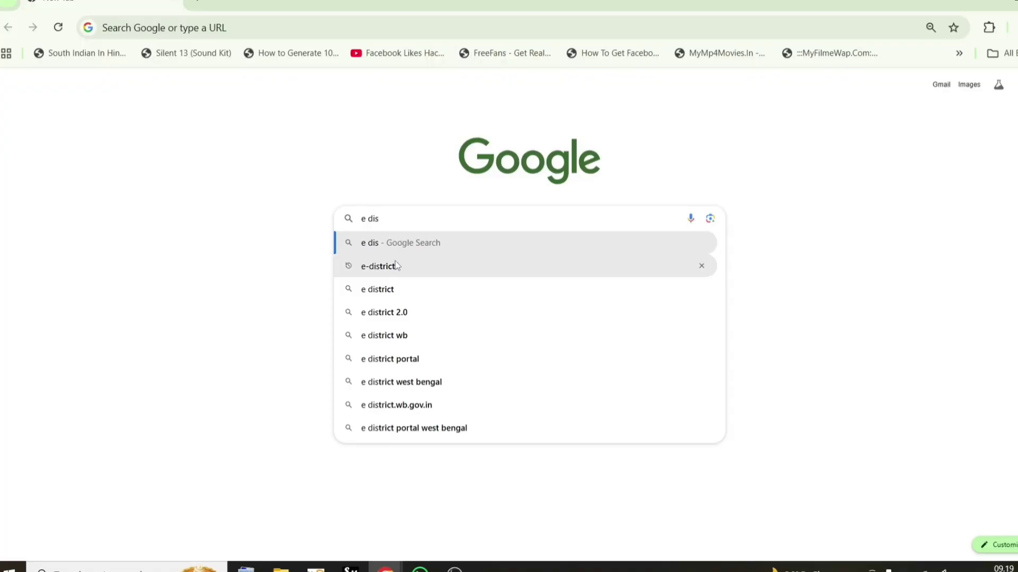
pyautogui.click(413, 266)
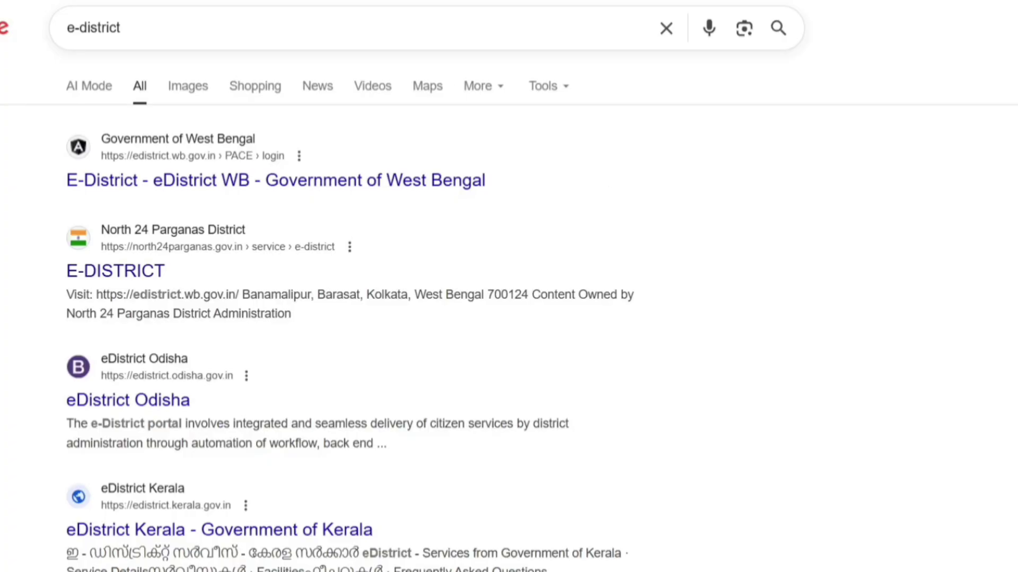
# Open the 'E-District - eDistrict WB' search result and sign in to the citizen dashboard
pyautogui.click(196, 185)
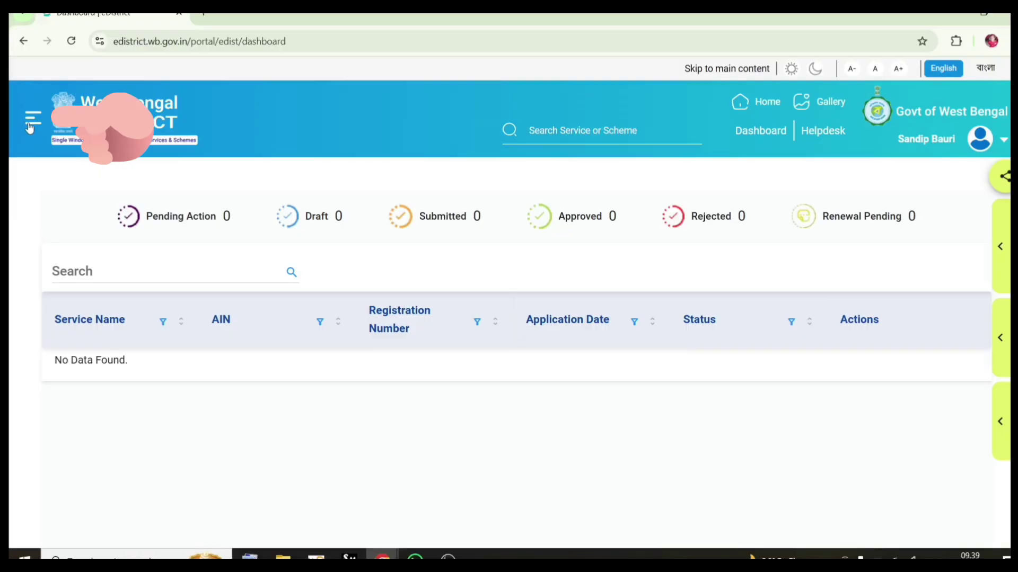
# Find Issuance of Trade License (Certificate of Enlistment) under the License filter and accept its requirements
pyautogui.click(33, 118)
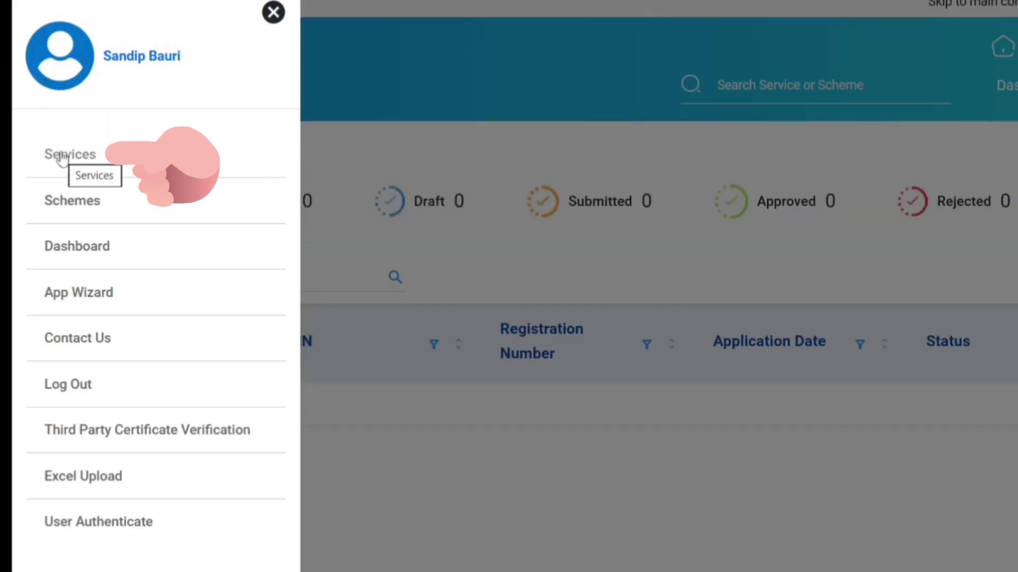
pyautogui.click(62, 156)
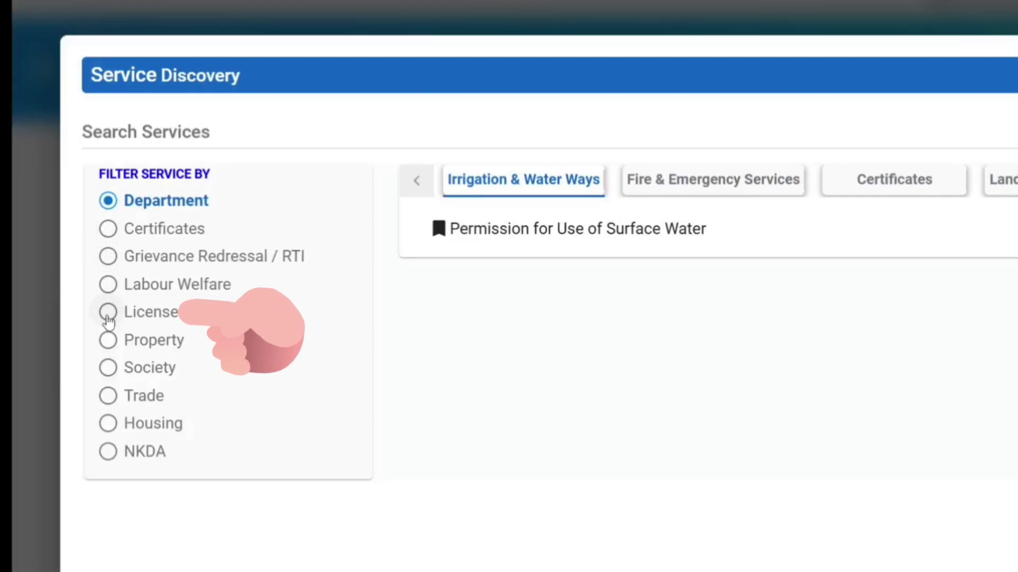
pyautogui.click(107, 313)
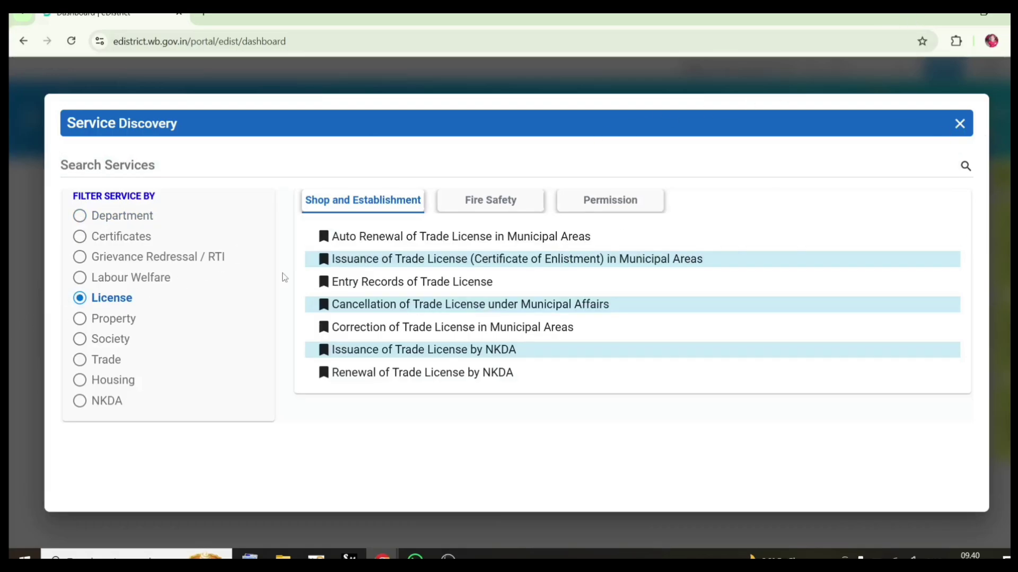
pyautogui.click(342, 262)
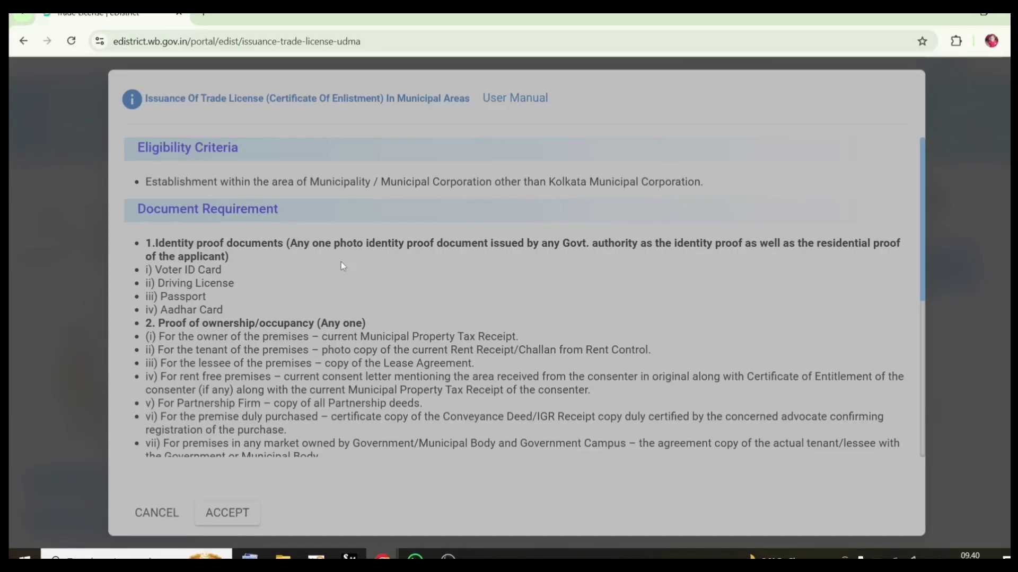
pyautogui.scroll(-6, 429, 279)
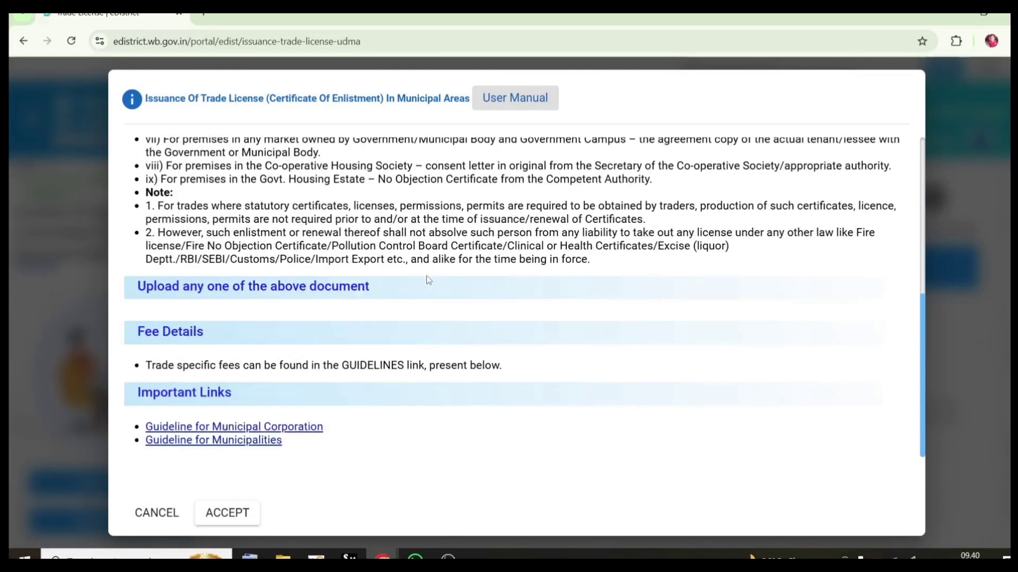
pyautogui.click(228, 512)
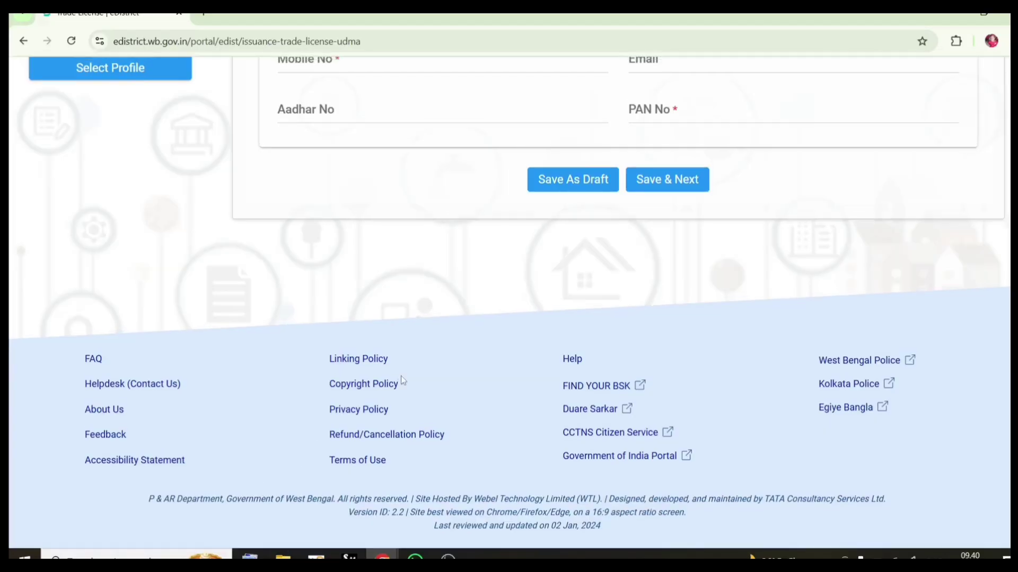
pyautogui.scroll(6, 403, 380)
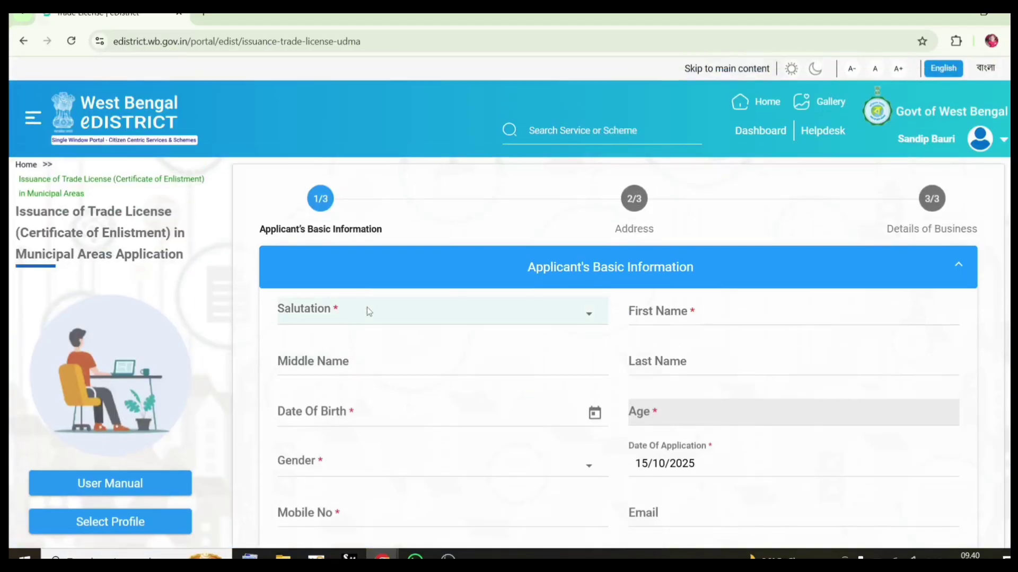
# Enter the applicant's salutation and first name, and open the date of birth picker
pyautogui.click(368, 310)
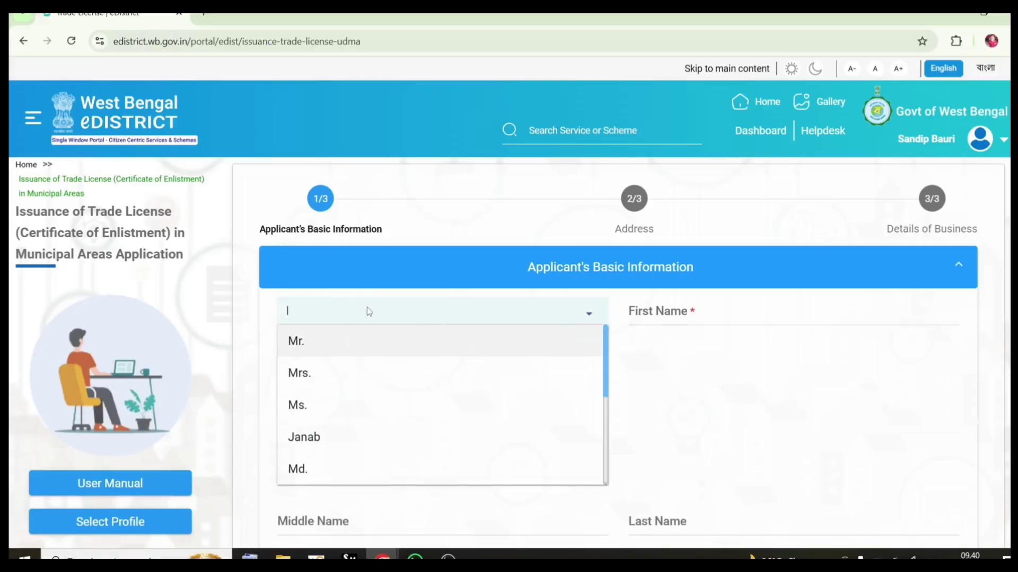
pyautogui.click(675, 318)
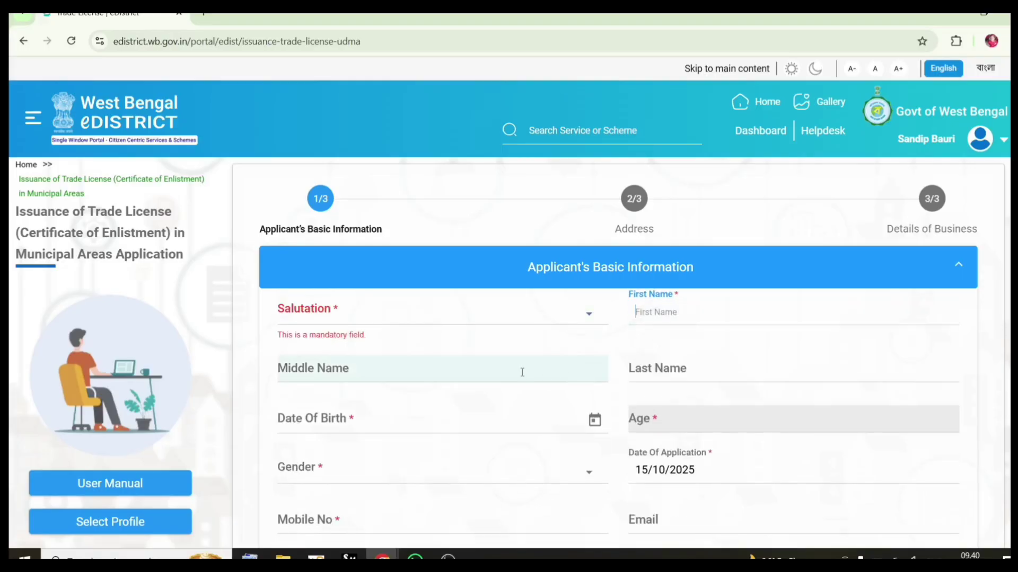
pyautogui.click(593, 419)
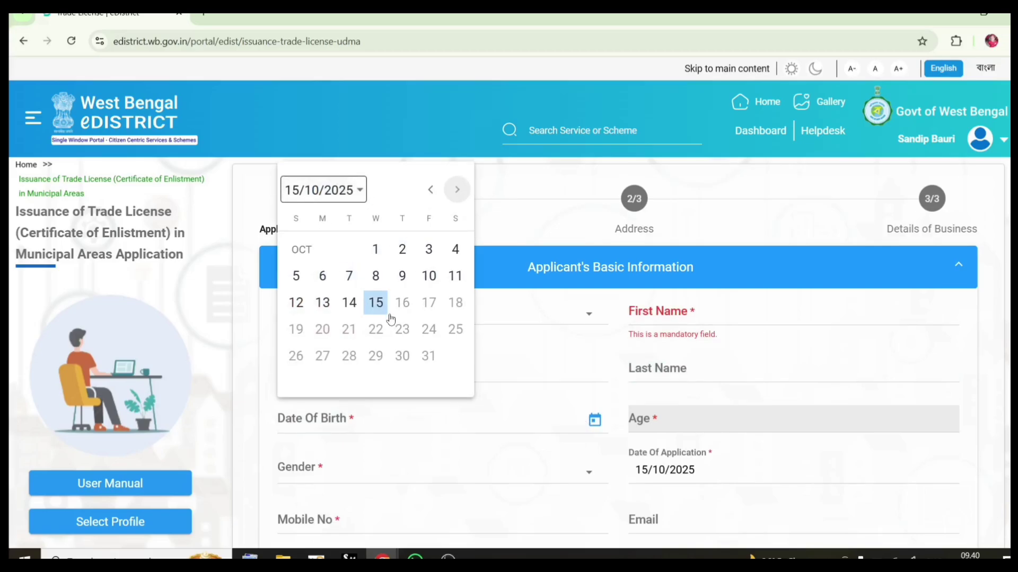
pyautogui.click(499, 447)
pyautogui.scroll(-5, 631, 382)
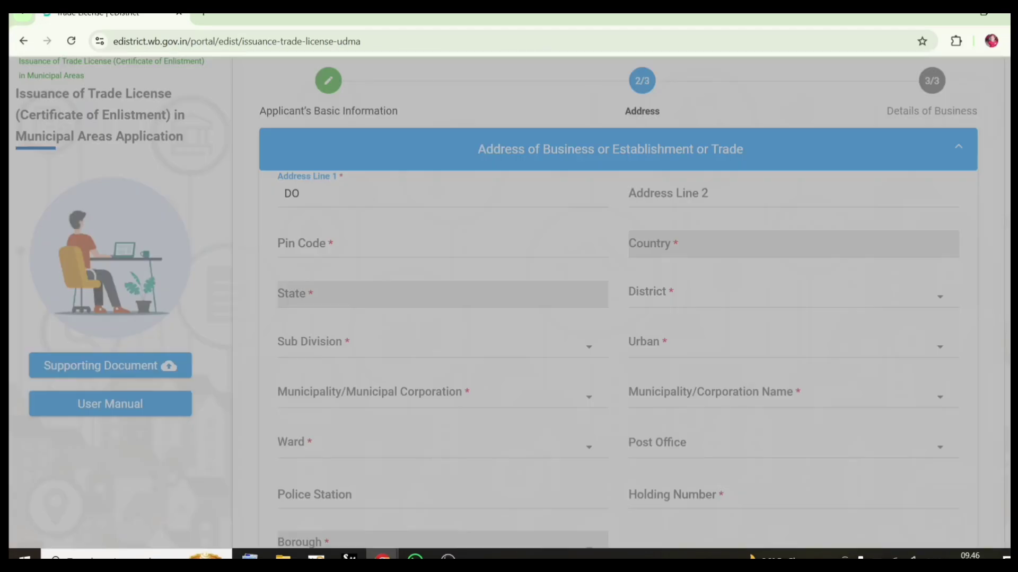
# Erase the typed text in Address Line 1 and review the Address and Communication Address sections
pyautogui.write('L')
pyautogui.press('BackSpace')
pyautogui.press('BackSpace')
pyautogui.press('BackSpace')
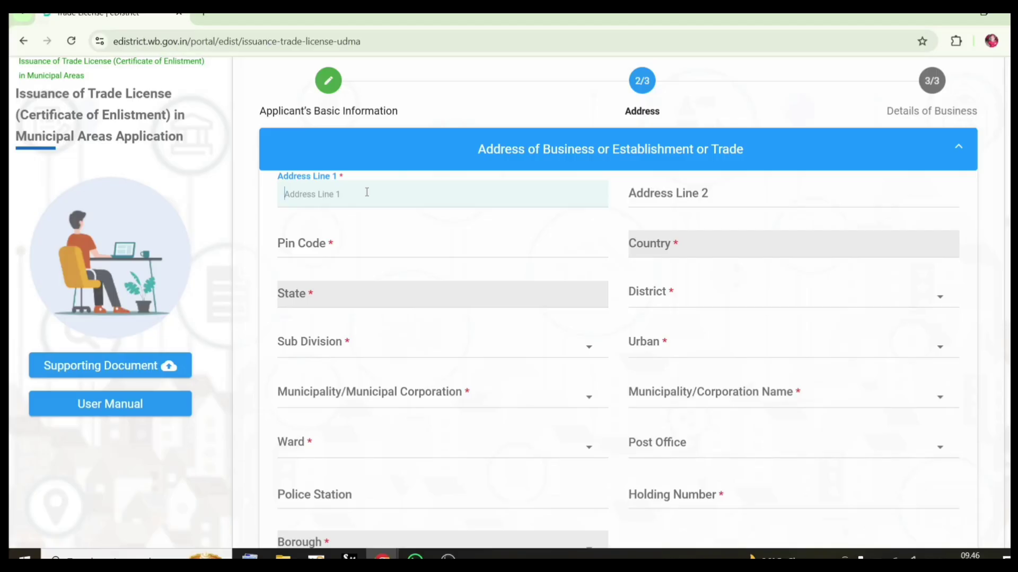
pyautogui.click(477, 300)
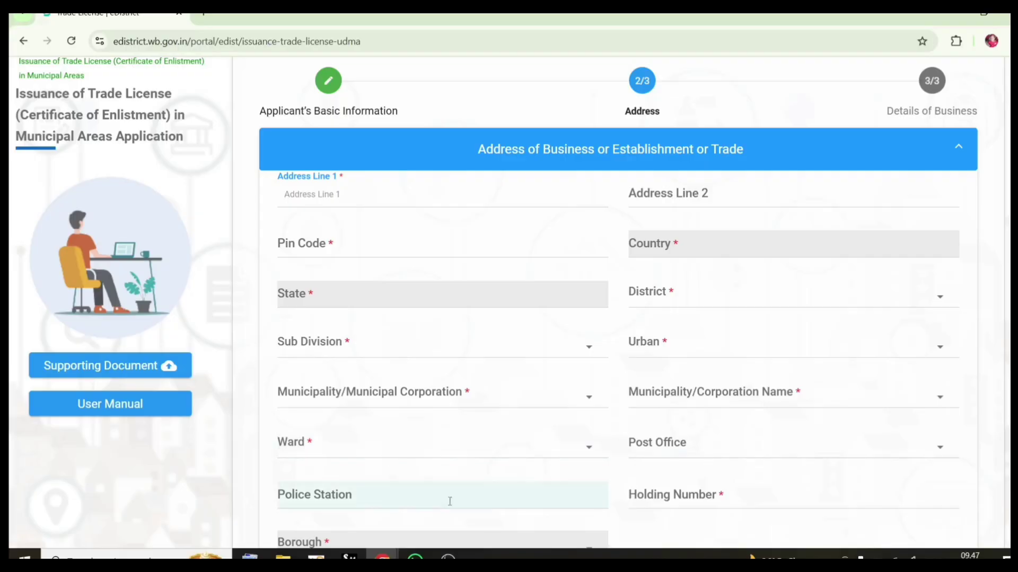
pyautogui.scroll(-1, 449, 500)
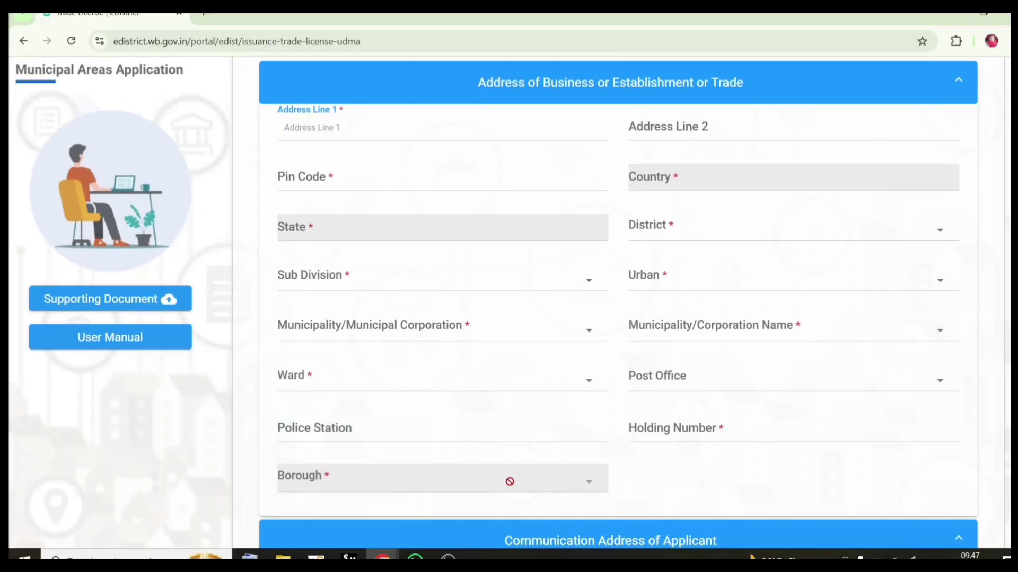
pyautogui.scroll(-1, 569, 477)
pyautogui.scroll(-1, 602, 491)
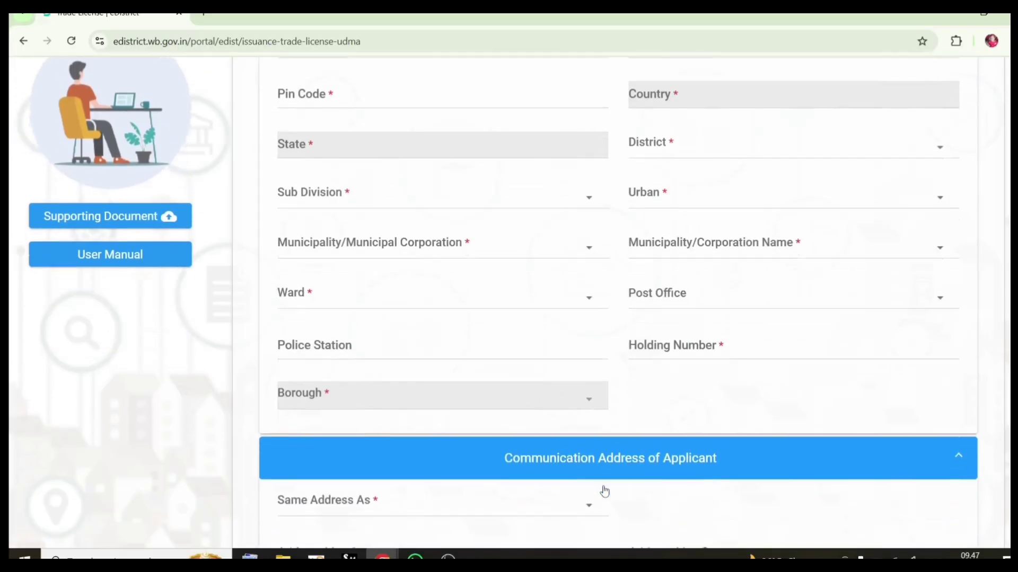
pyautogui.scroll(-5, 631, 438)
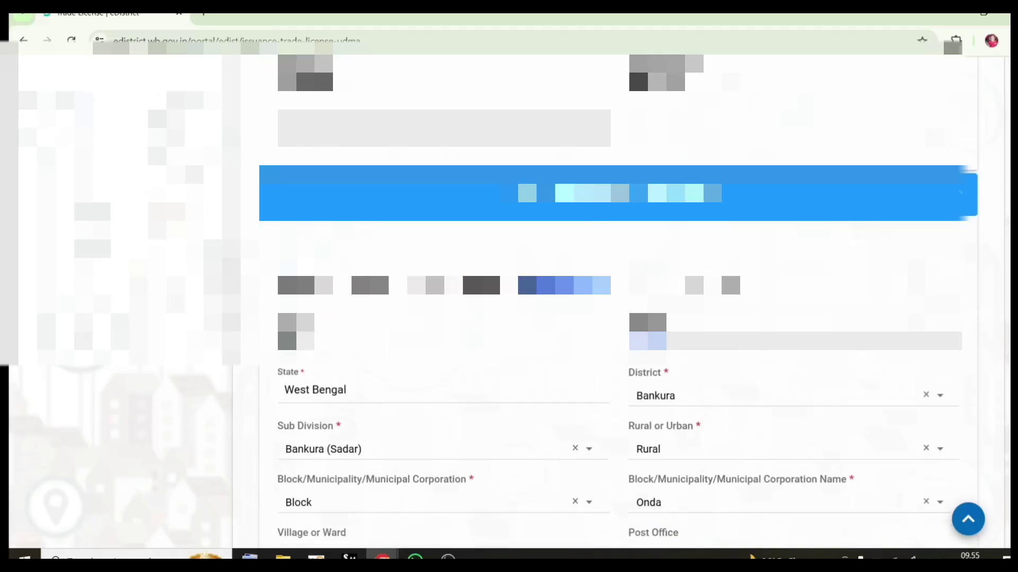
pyautogui.scroll(-10, 618, 302)
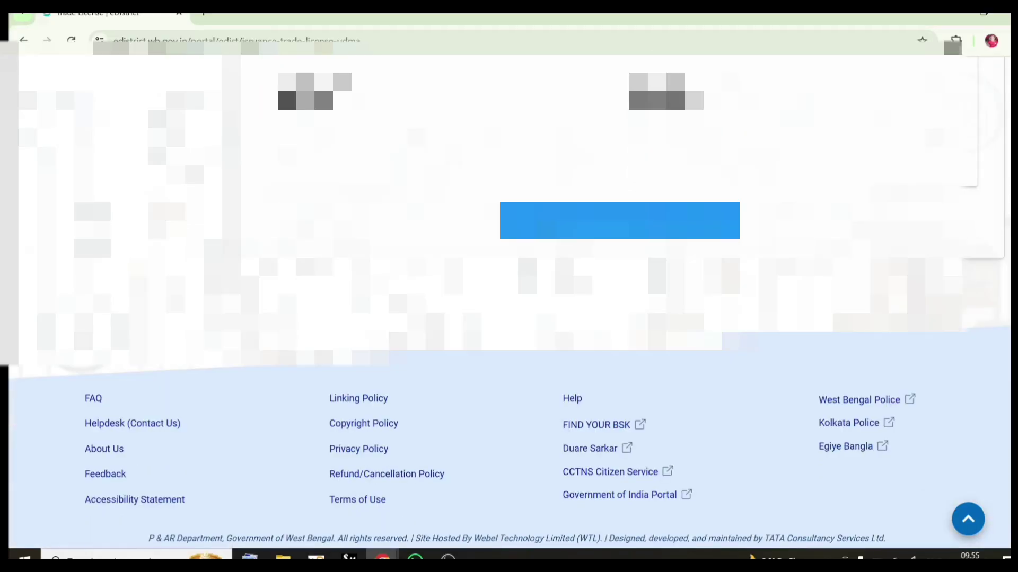
# Save the address step and enter 'BANKURA' as the Name of Firm or Company
pyautogui.click(682, 222)
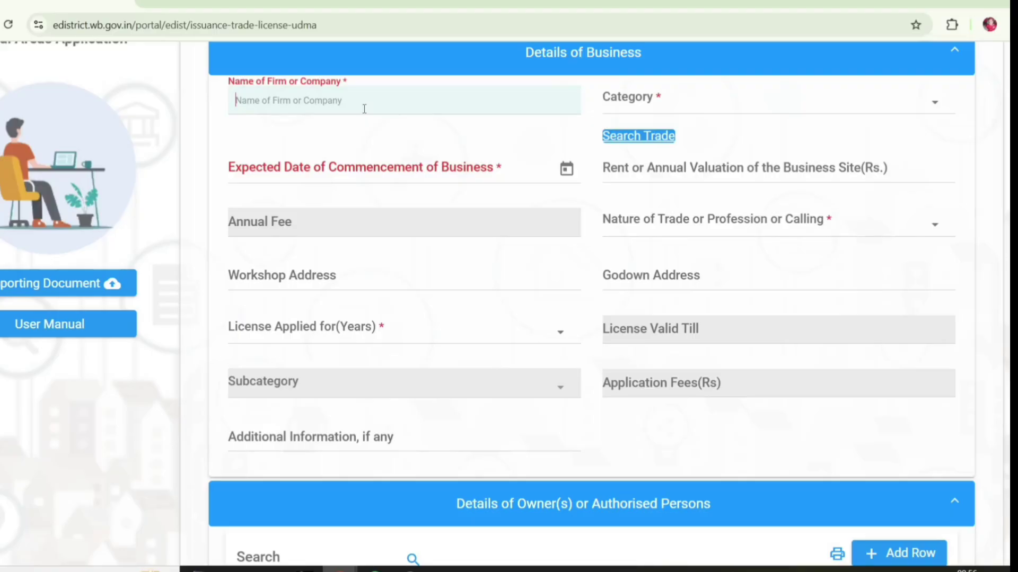
pyautogui.write('BANKURA')
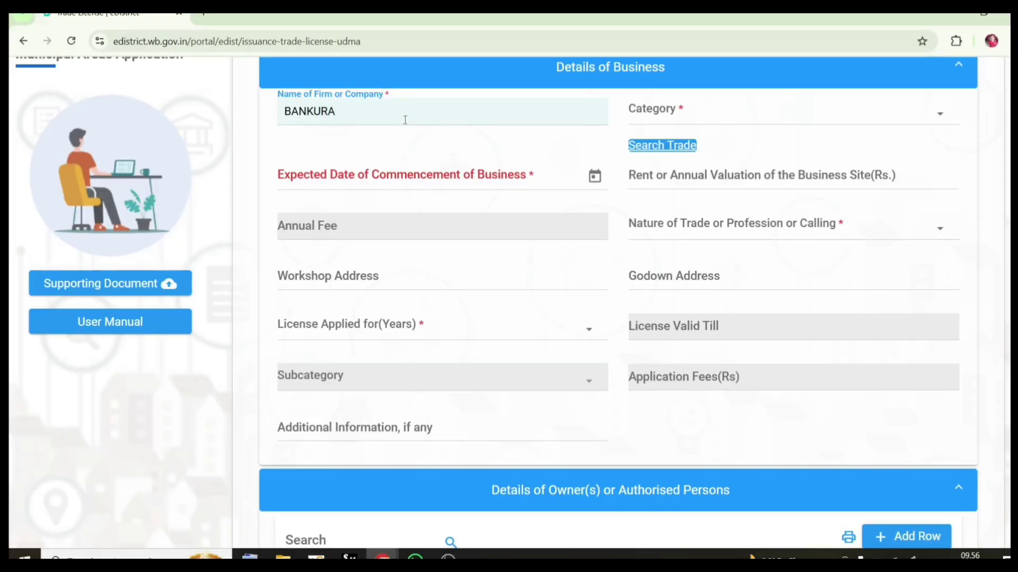
pyautogui.write(' MO')
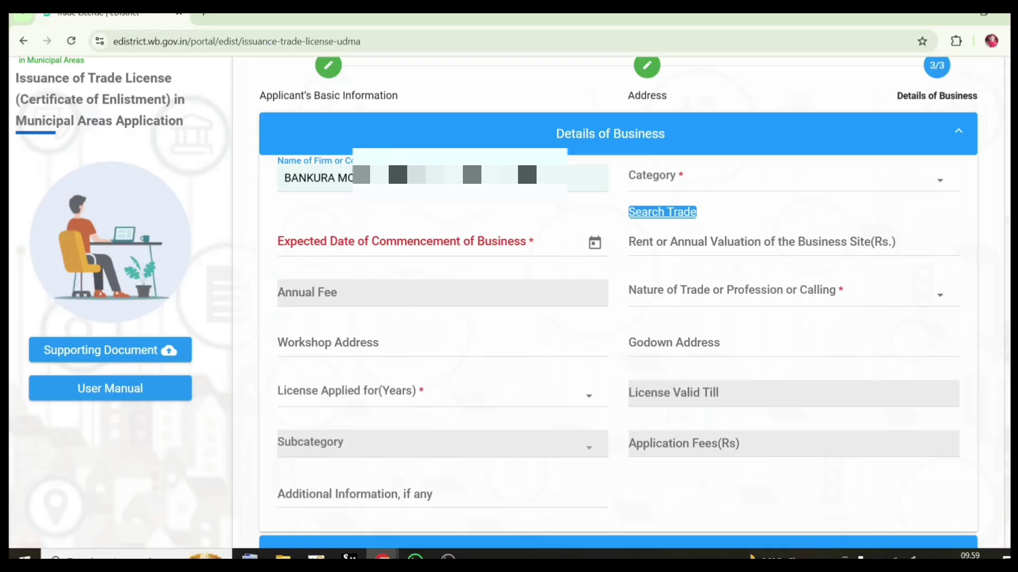
# Choose category Educational Institutions, commencement 10/10/2025, and trade nature Education Institute Technical
pyautogui.click(718, 189)
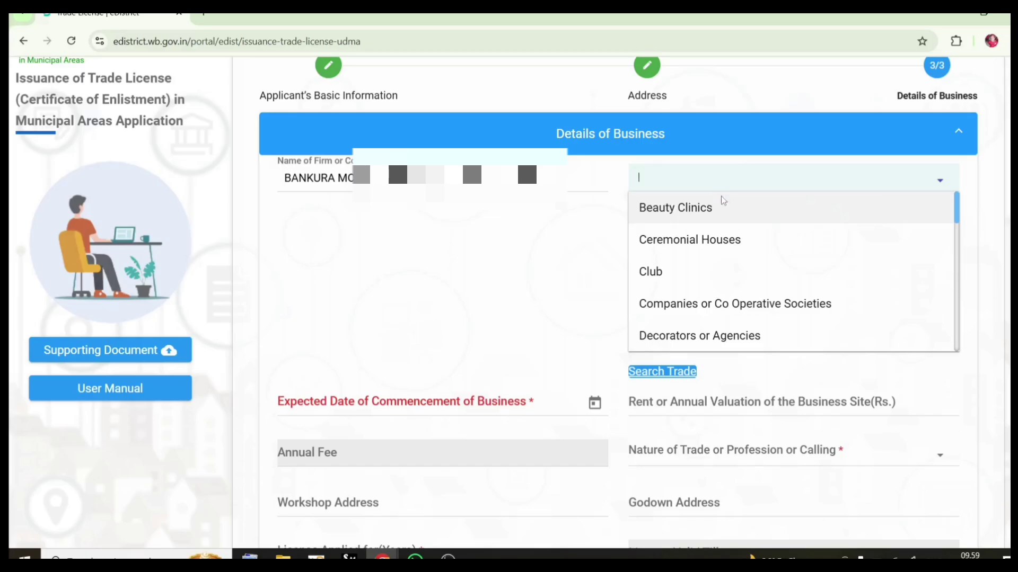
pyautogui.scroll(-5, 716, 217)
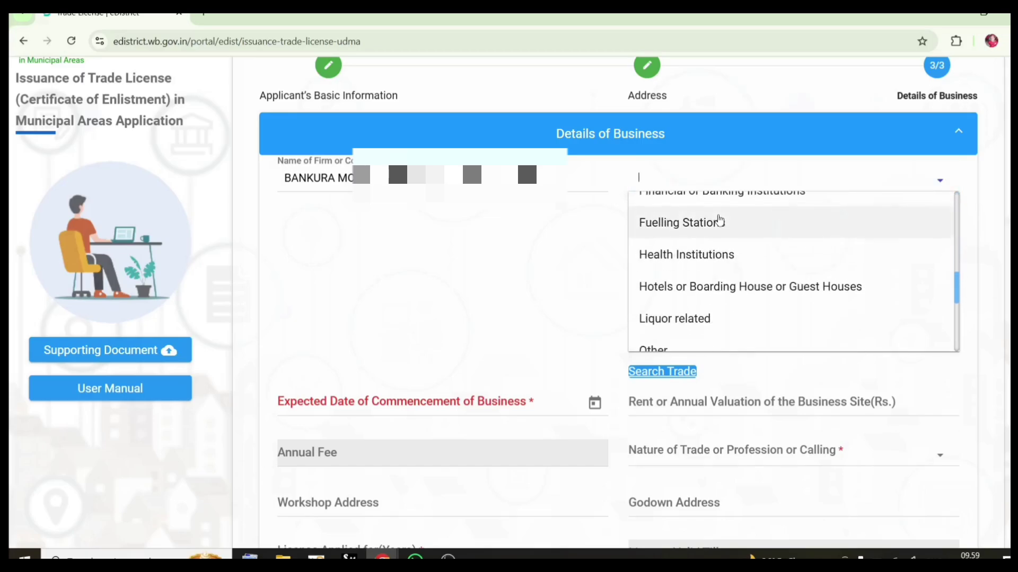
pyautogui.scroll(-2, 719, 222)
pyautogui.scroll(-3, 718, 221)
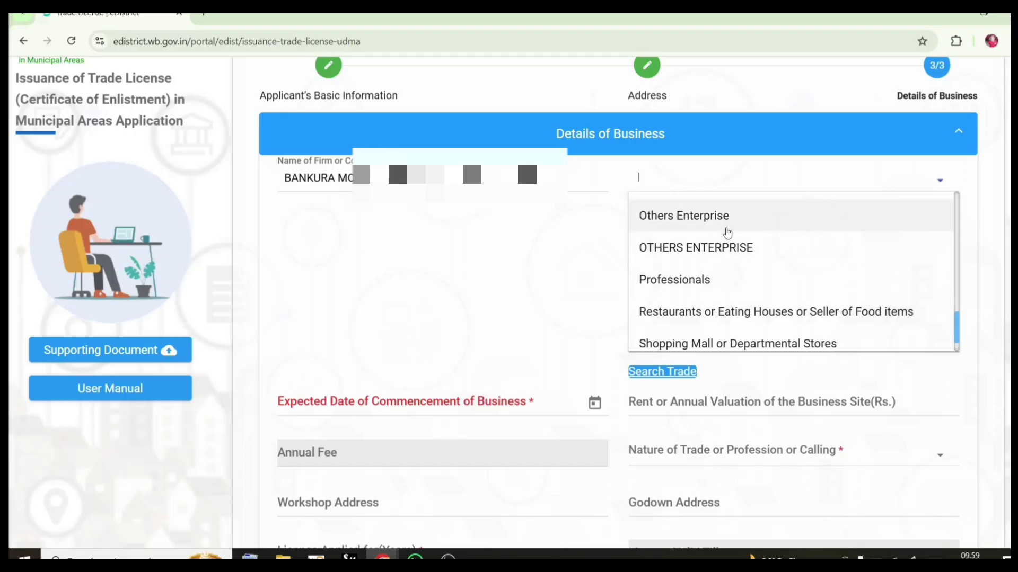
pyautogui.scroll(-1, 724, 237)
pyautogui.scroll(2, 725, 236)
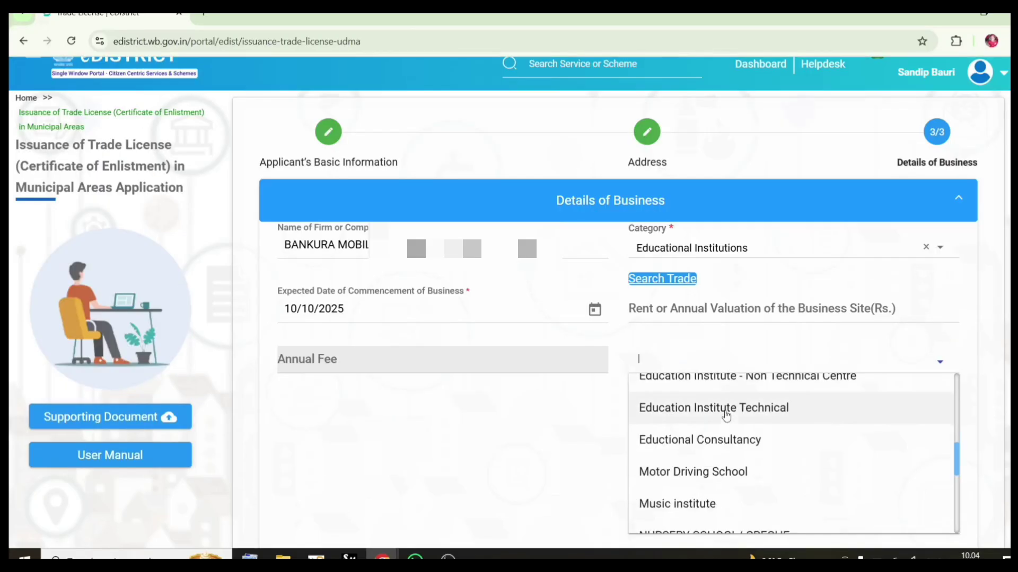
pyautogui.scroll(-2, 724, 415)
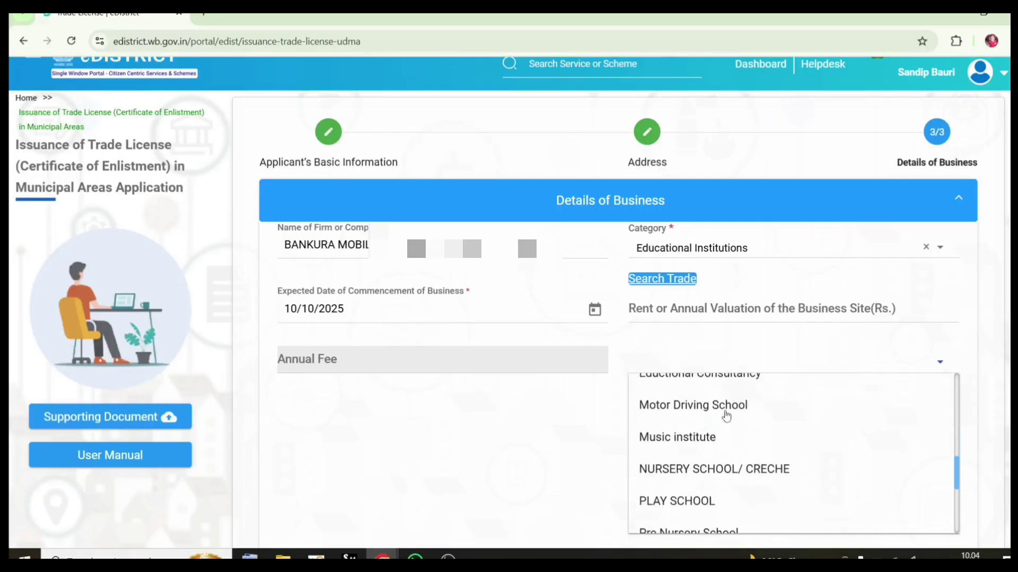
pyautogui.scroll(-4, 726, 415)
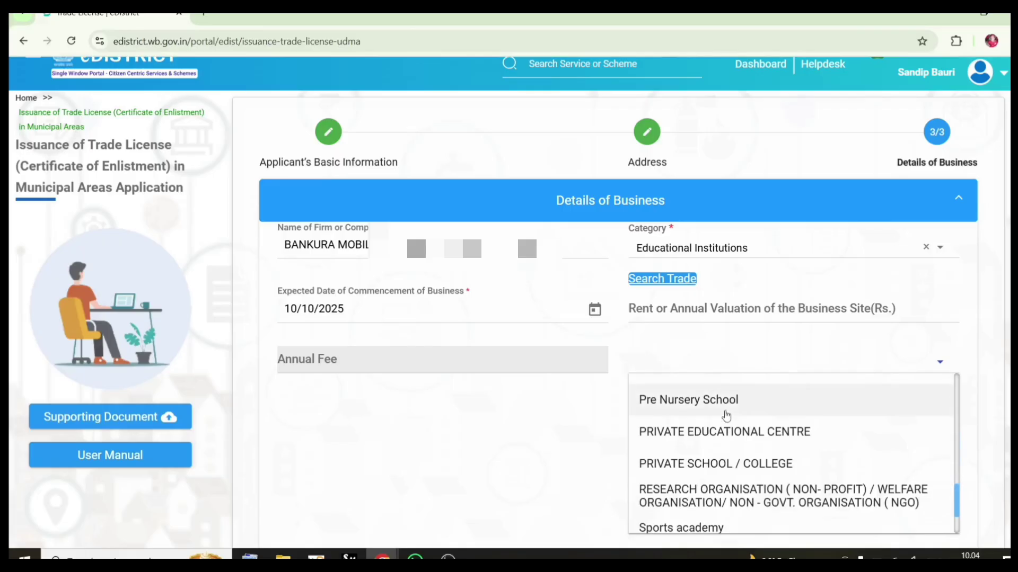
pyautogui.scroll(-1, 725, 412)
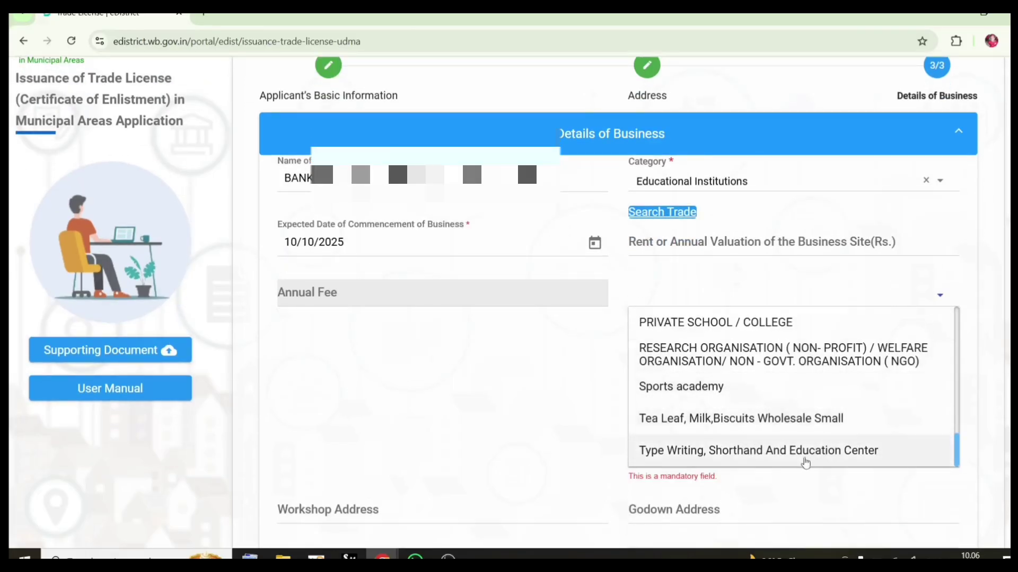
pyautogui.scroll(3, 730, 343)
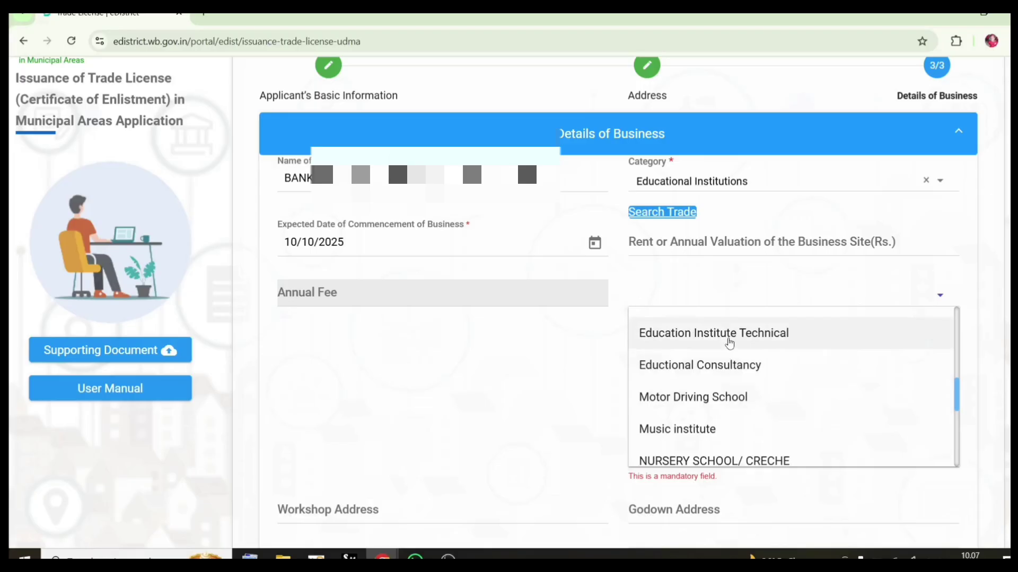
pyautogui.click(729, 342)
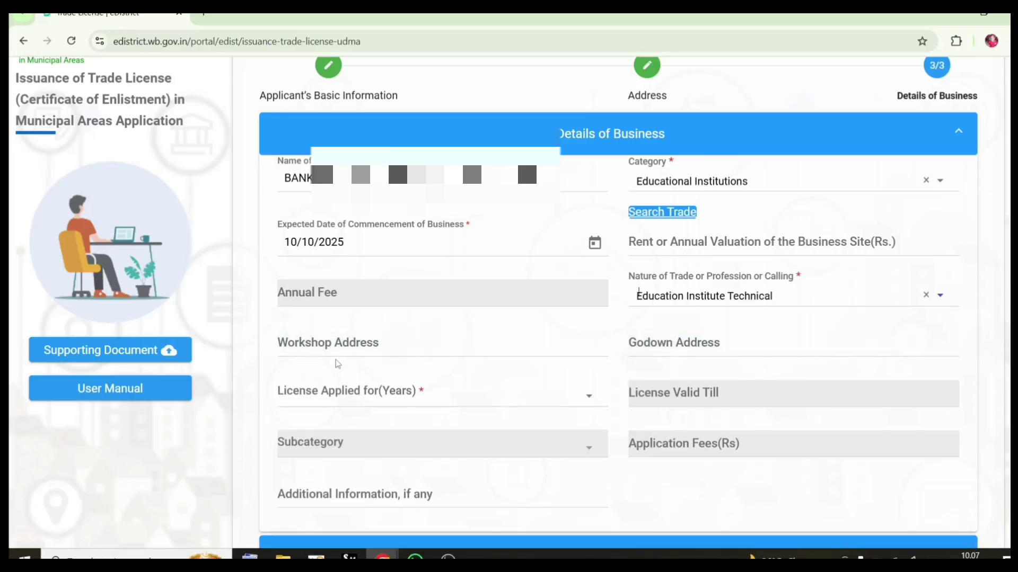
# Type the business's workshop address into the Workshop Address field
pyautogui.click(411, 343)
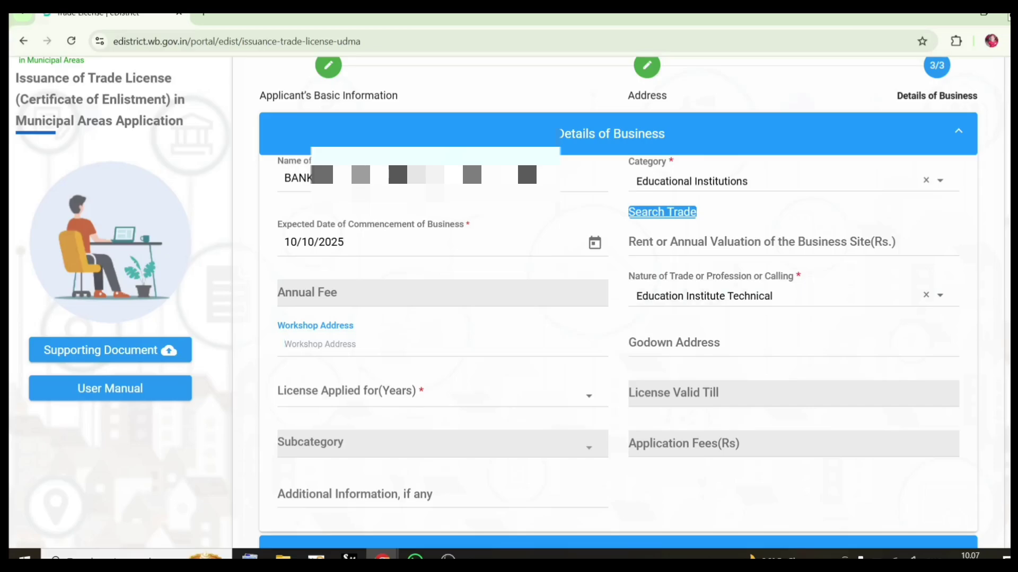
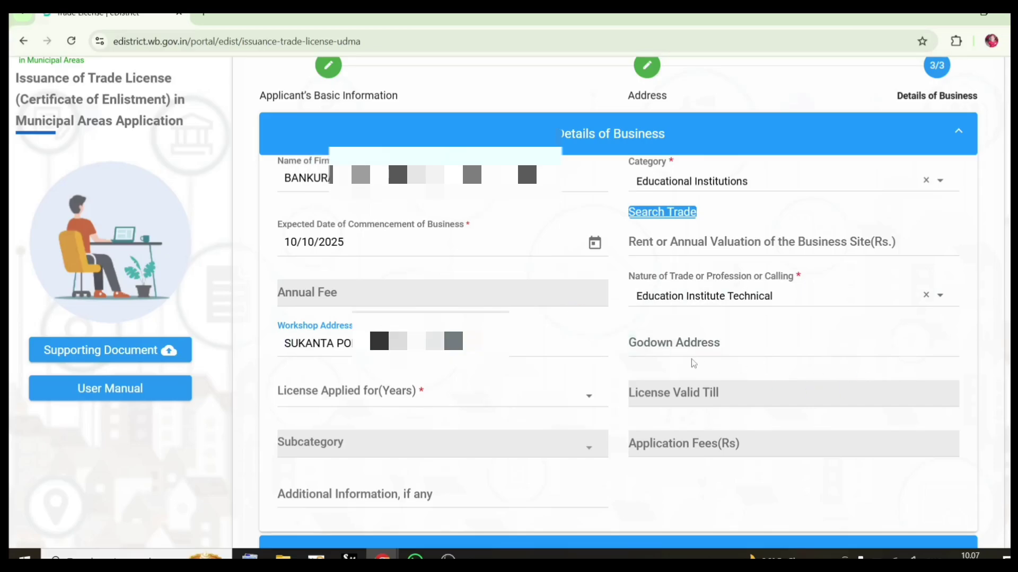
# Apply for a 3-year licence, giving annual fee 3000, validity 14/10/2028 and application fee 360
pyautogui.click(461, 395)
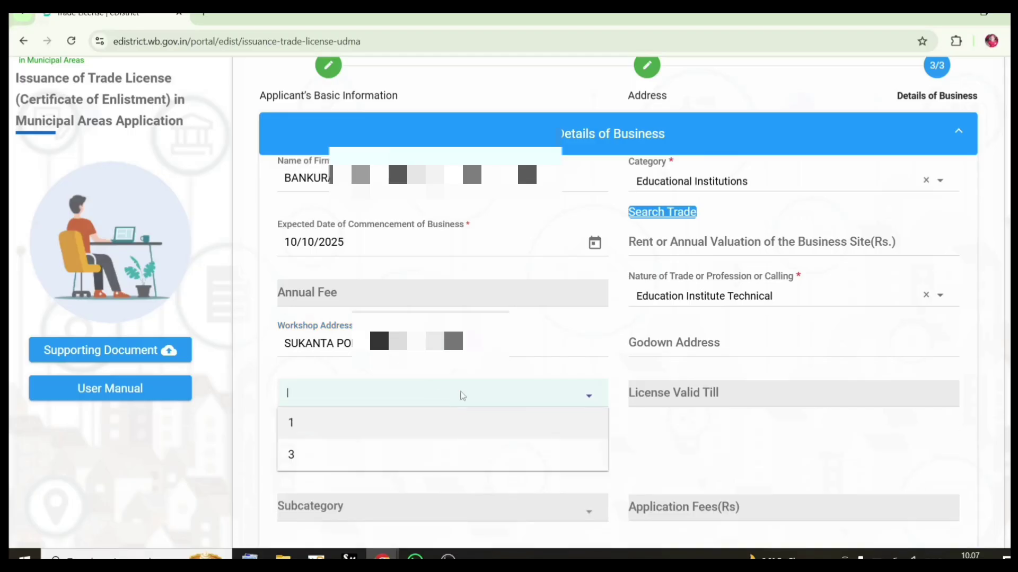
pyautogui.click(290, 452)
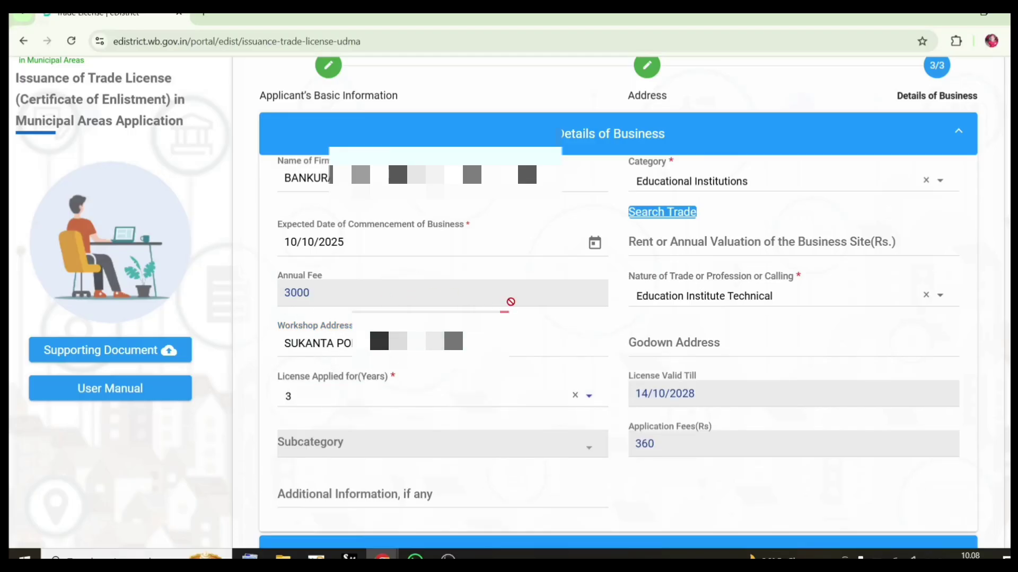
pyautogui.scroll(-4, 513, 303)
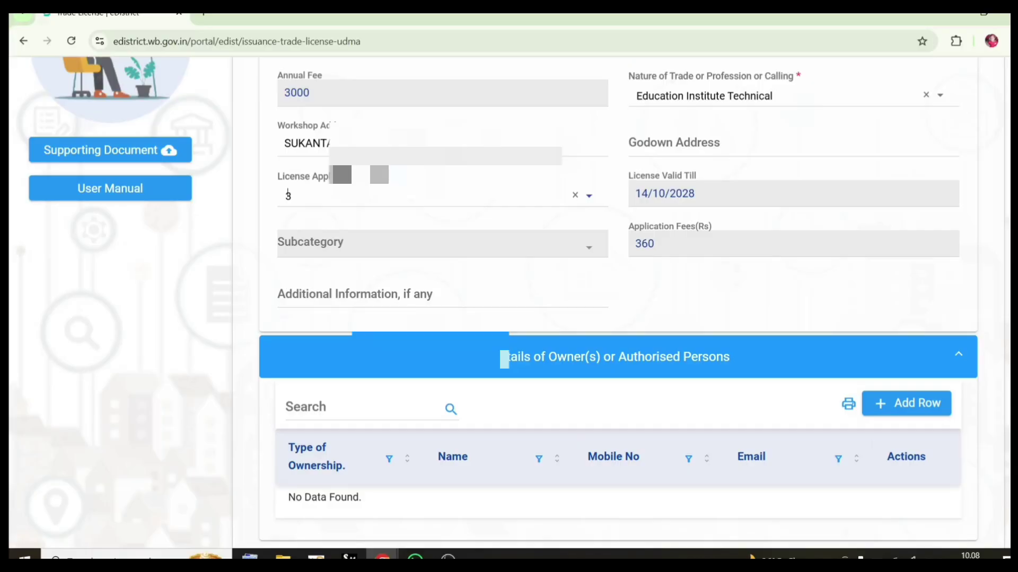
pyautogui.scroll(-4, 504, 359)
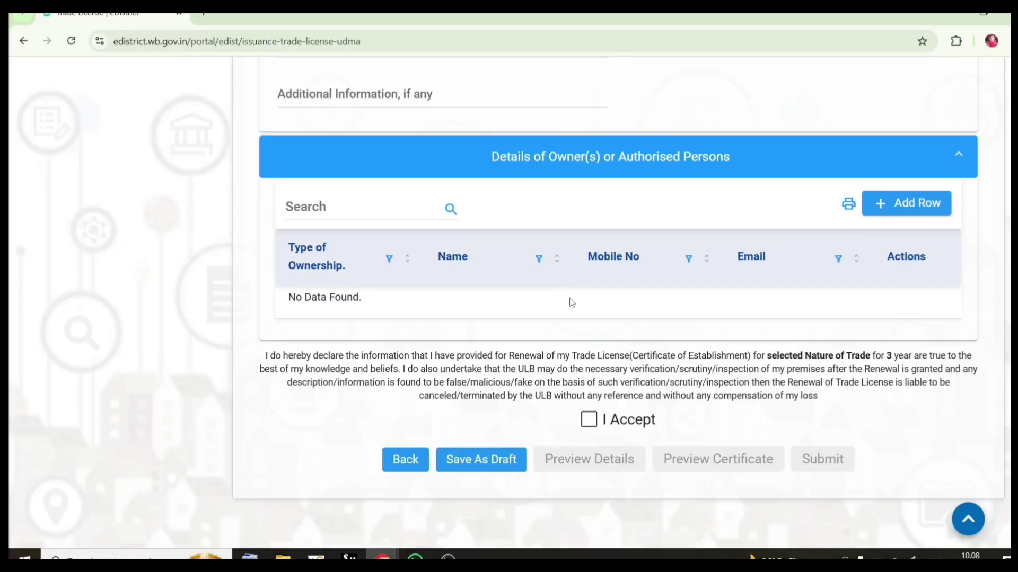
# Add an owner row of type Proprietor with the owner's full name
pyautogui.click(915, 201)
pyautogui.click(283, 251)
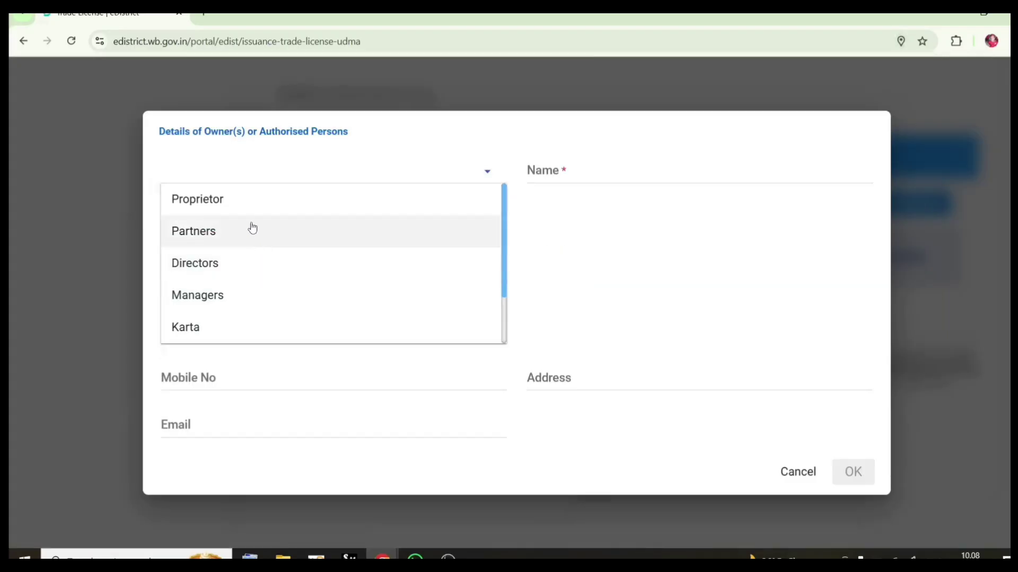
pyautogui.click(287, 208)
pyautogui.click(528, 252)
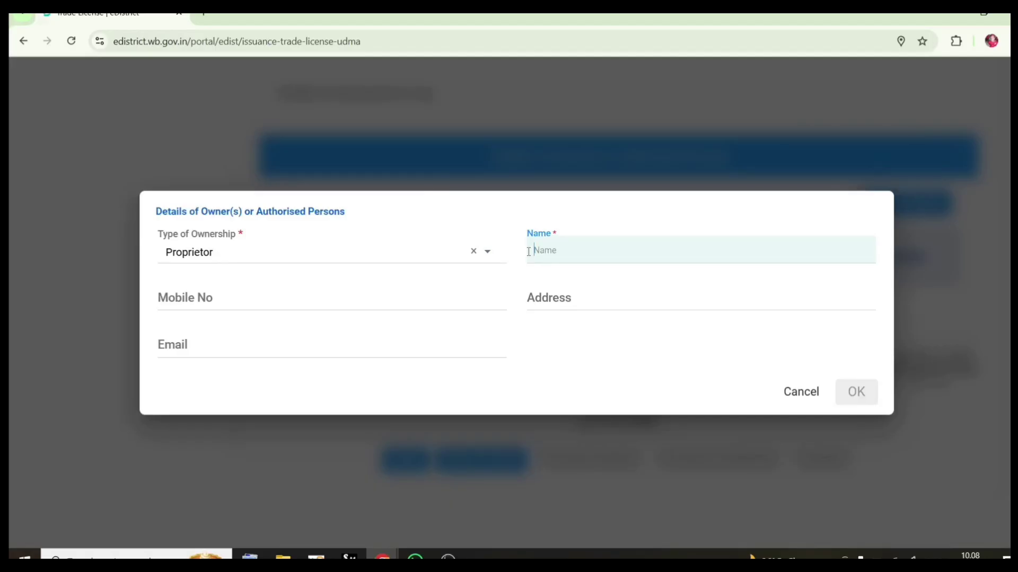
pyautogui.write('S')
pyautogui.write('ND')
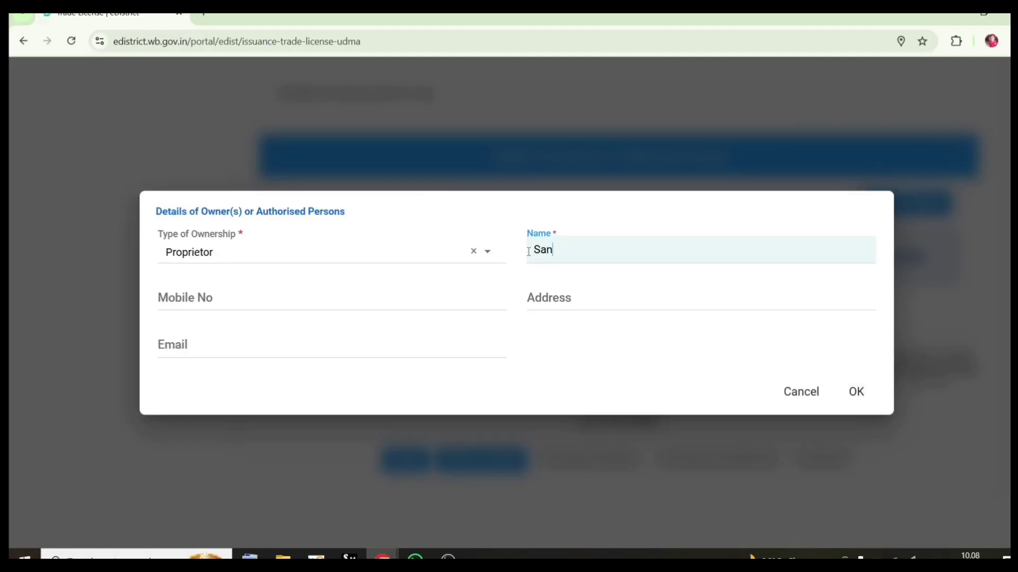
pyautogui.write('IP')
pyautogui.press('BackSpace')
pyautogui.press('BackSpace')
pyautogui.press('BackSpace')
pyautogui.press('BackSpace')
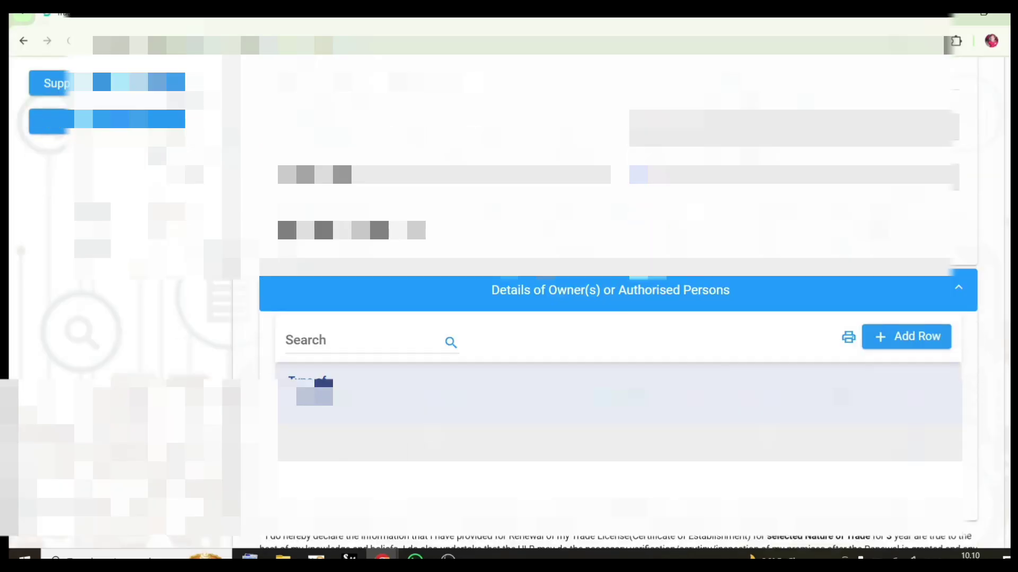
# Accept the declaration and save the trade licence application as a draft
pyautogui.scroll(-5, 659, 350)
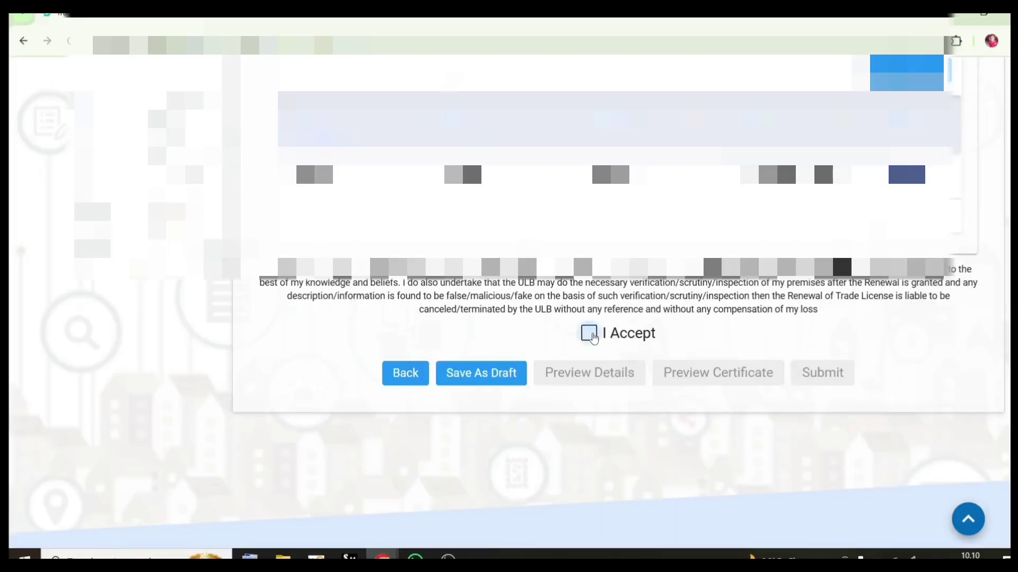
pyautogui.click(592, 336)
pyautogui.click(487, 383)
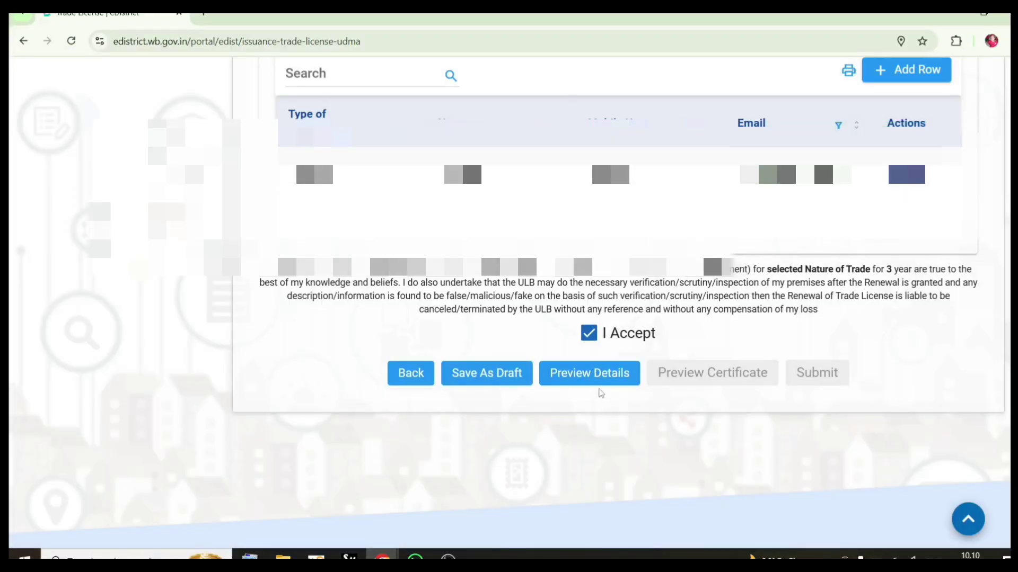
# Review the filled-in application preview, close it, and generate the certificate preview PDF
pyautogui.click(606, 383)
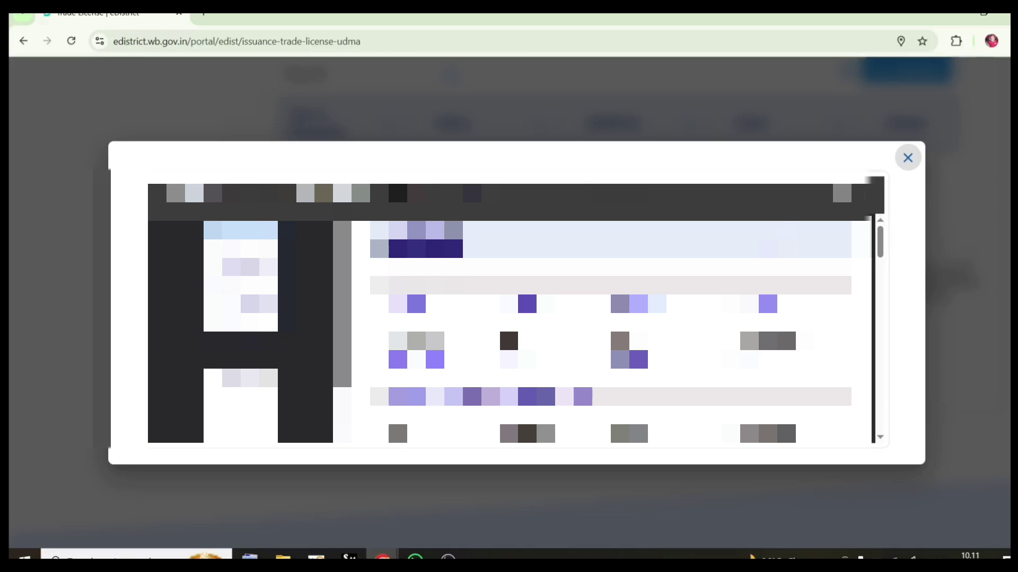
pyautogui.scroll(-3, 610, 331)
pyautogui.scroll(-3, 610, 331)
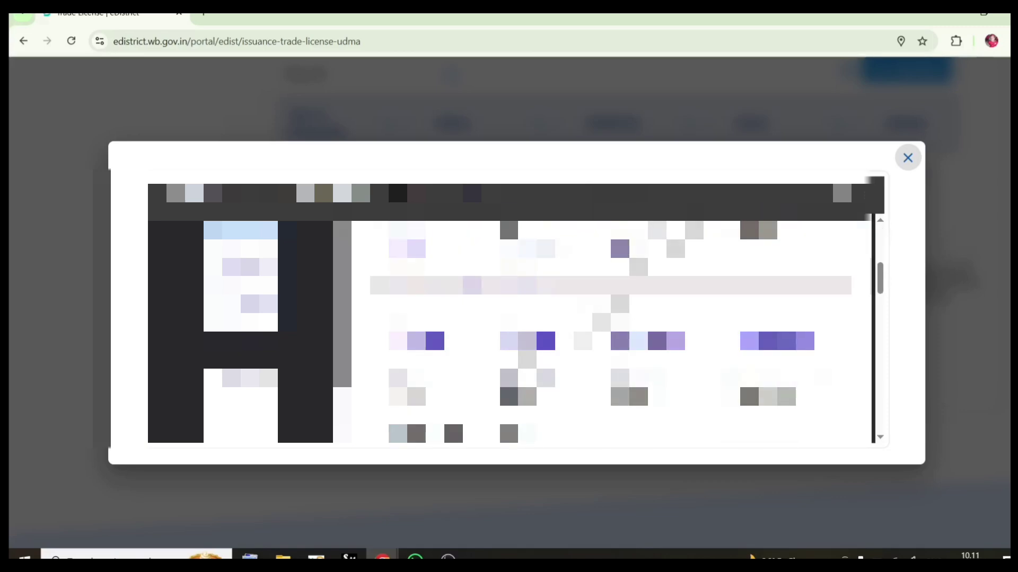
pyautogui.scroll(-8, 610, 331)
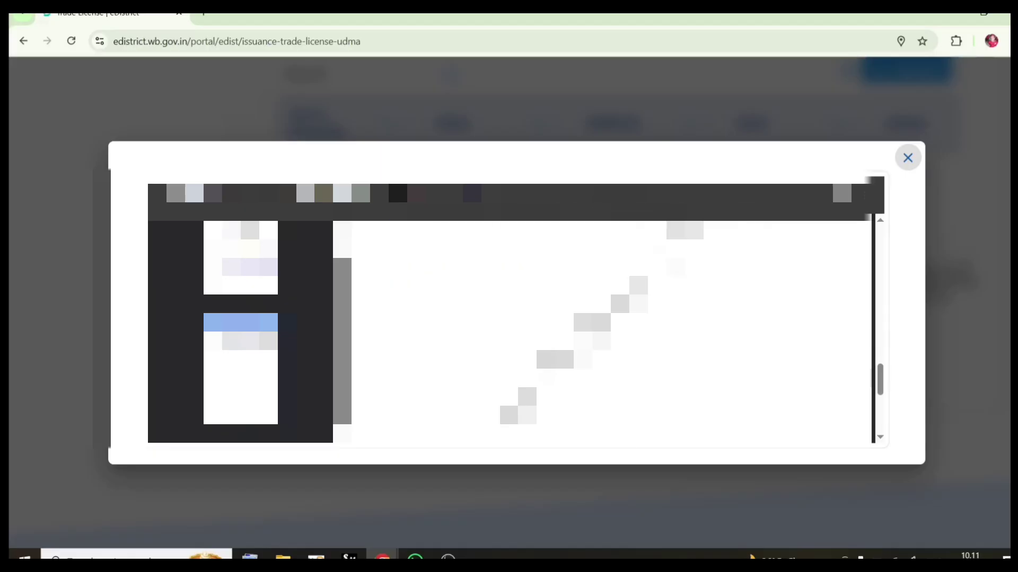
pyautogui.click(907, 159)
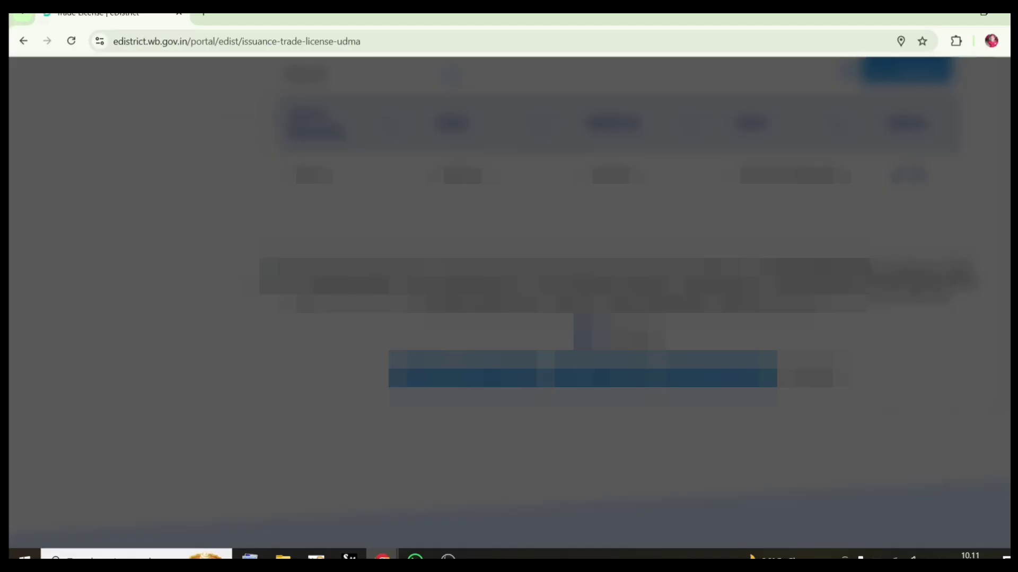
pyautogui.scroll(-1, 695, 318)
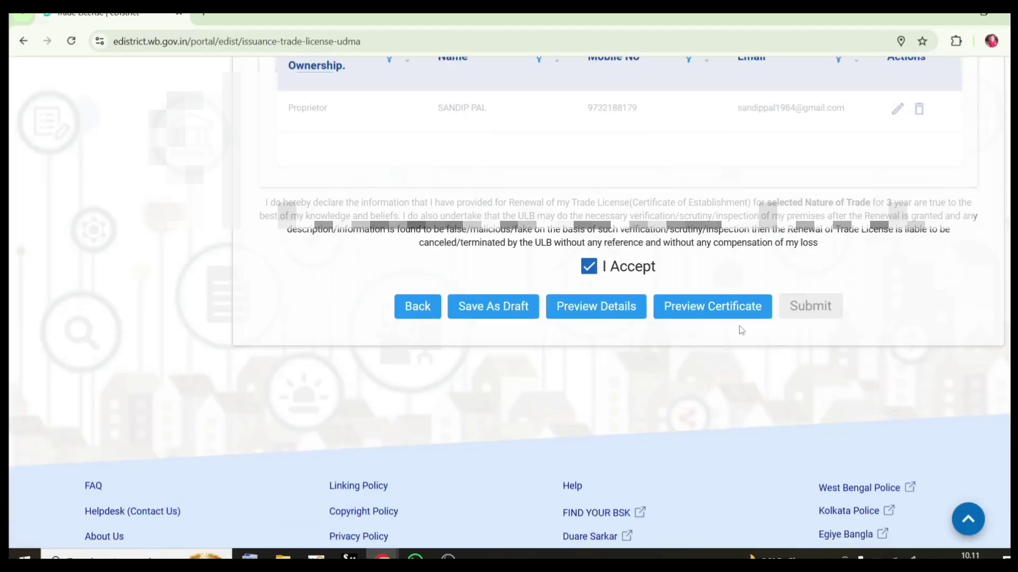
pyautogui.click(699, 307)
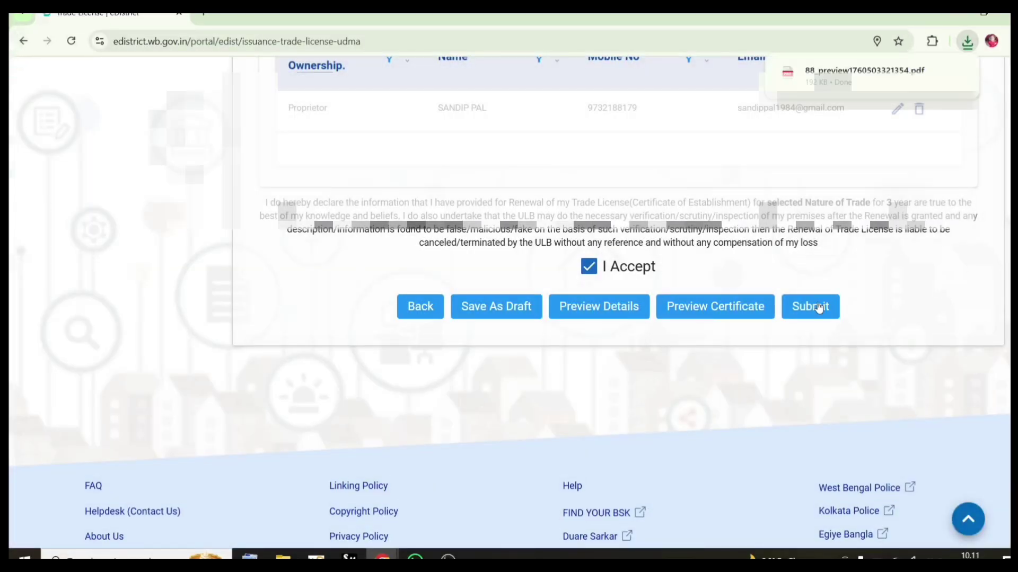
# Start submission and choose PAN Card as the identity proof document
pyautogui.click(819, 308)
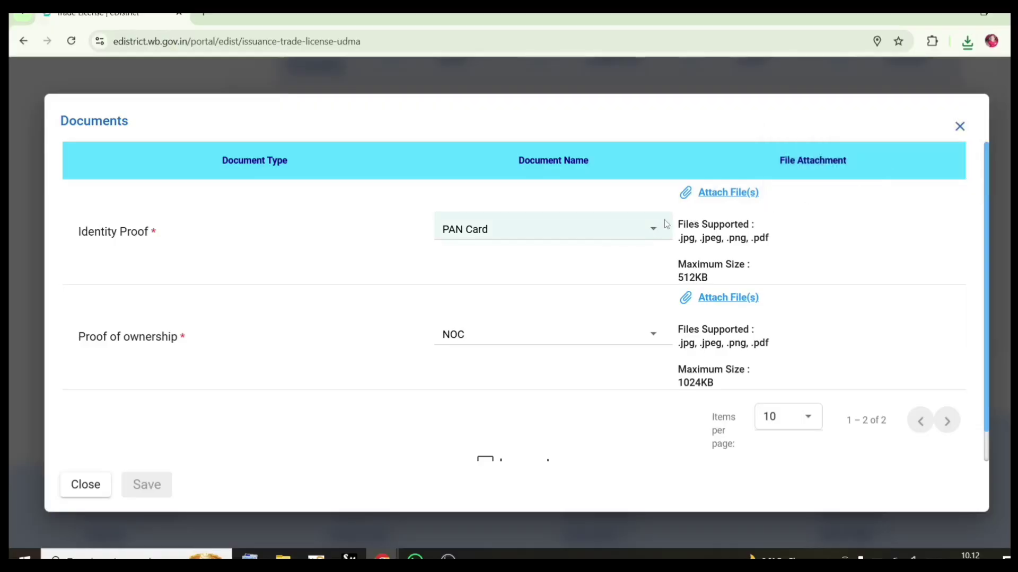
pyautogui.click(574, 232)
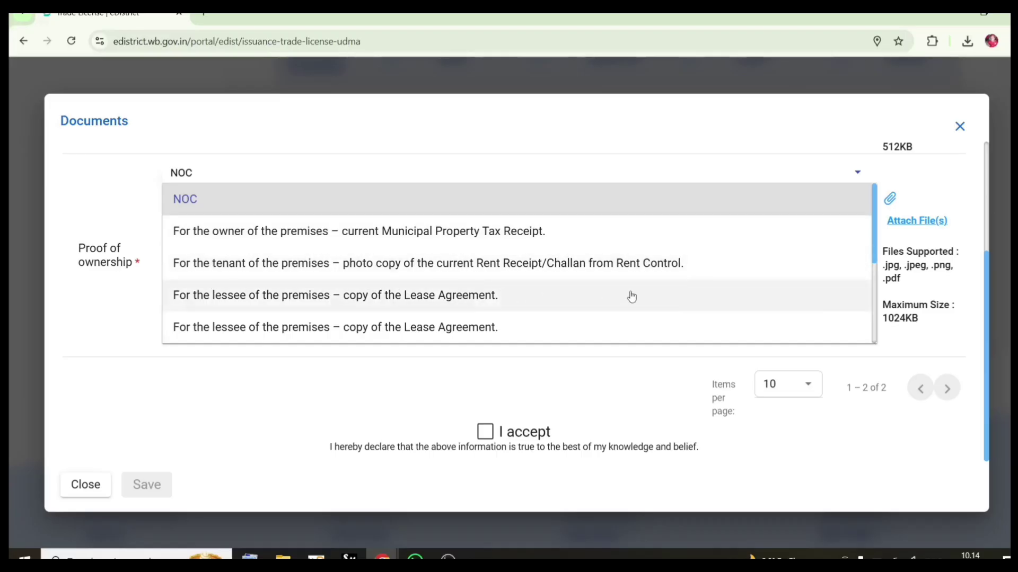
pyautogui.scroll(-1, 635, 296)
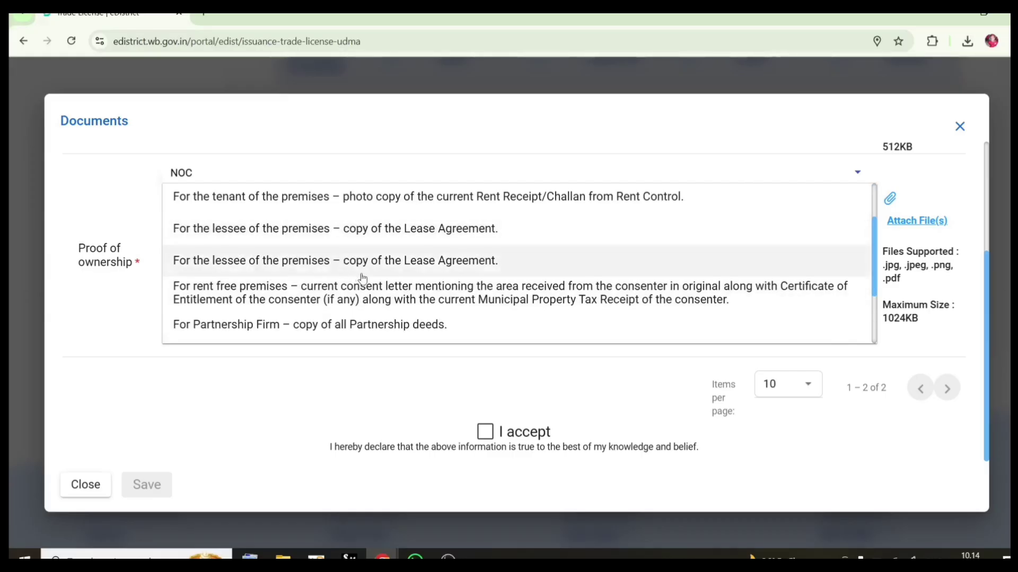
pyautogui.scroll(-1, 362, 277)
pyautogui.scroll(-1, 362, 277)
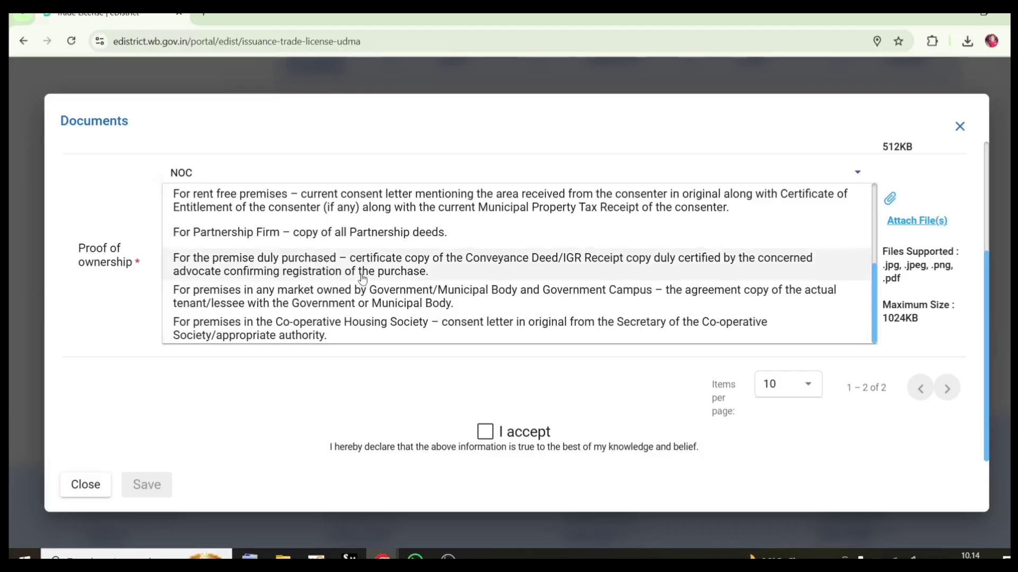
pyautogui.scroll(2, 359, 278)
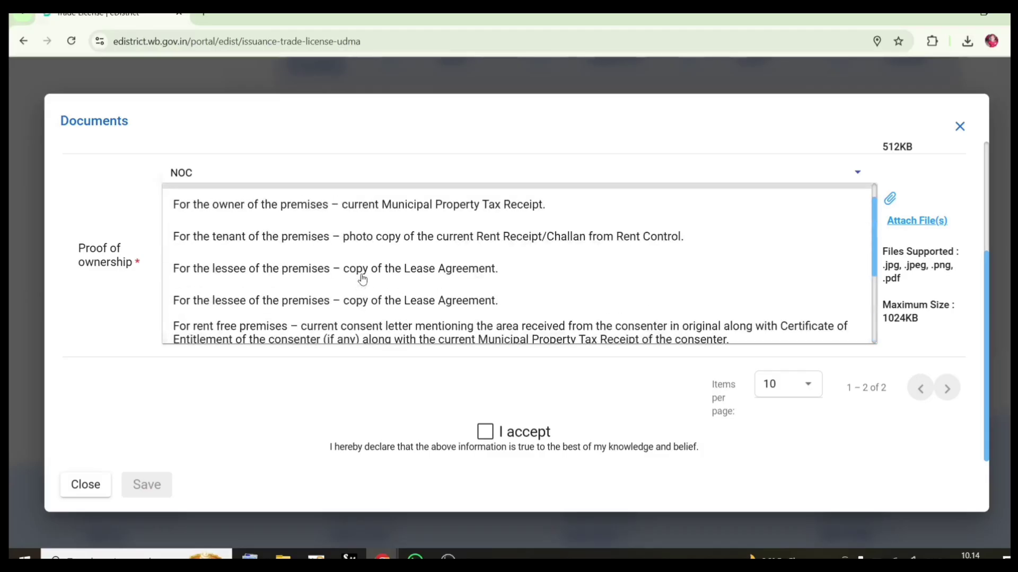
# Pick Lease Agreement as ownership proof, accept the upload declaration, and save the documents
pyautogui.click(359, 278)
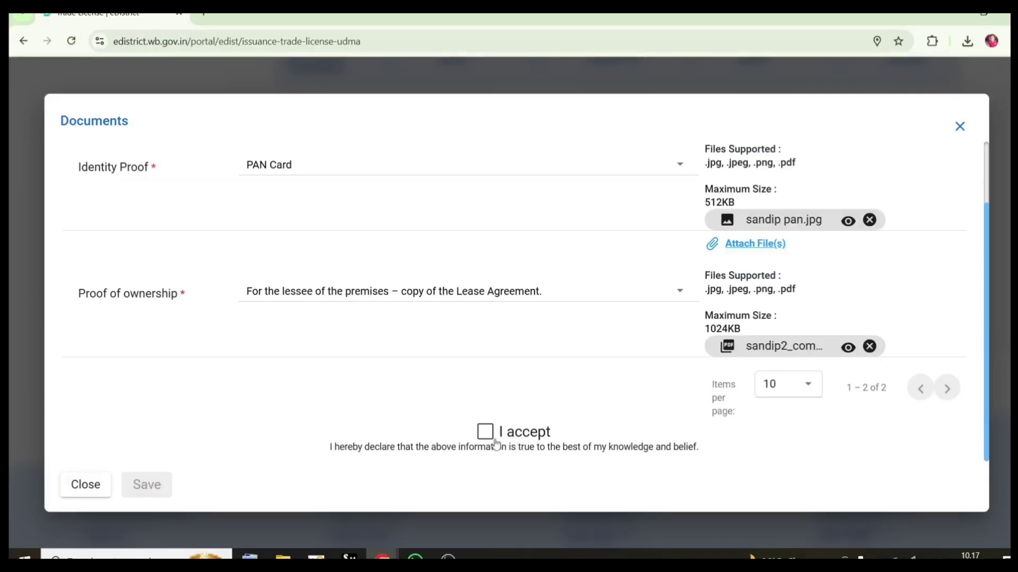
pyautogui.click(483, 435)
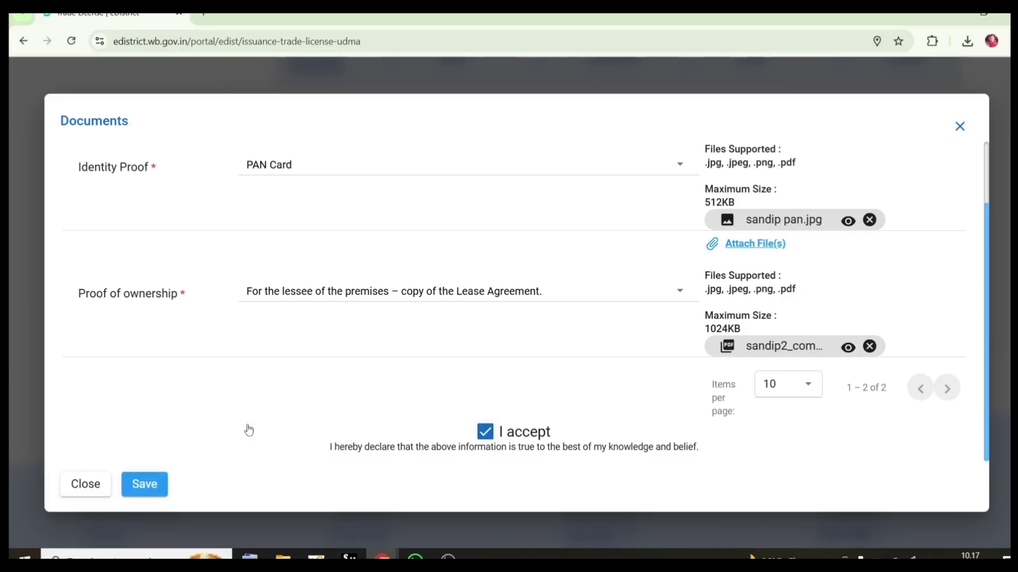
pyautogui.click(151, 485)
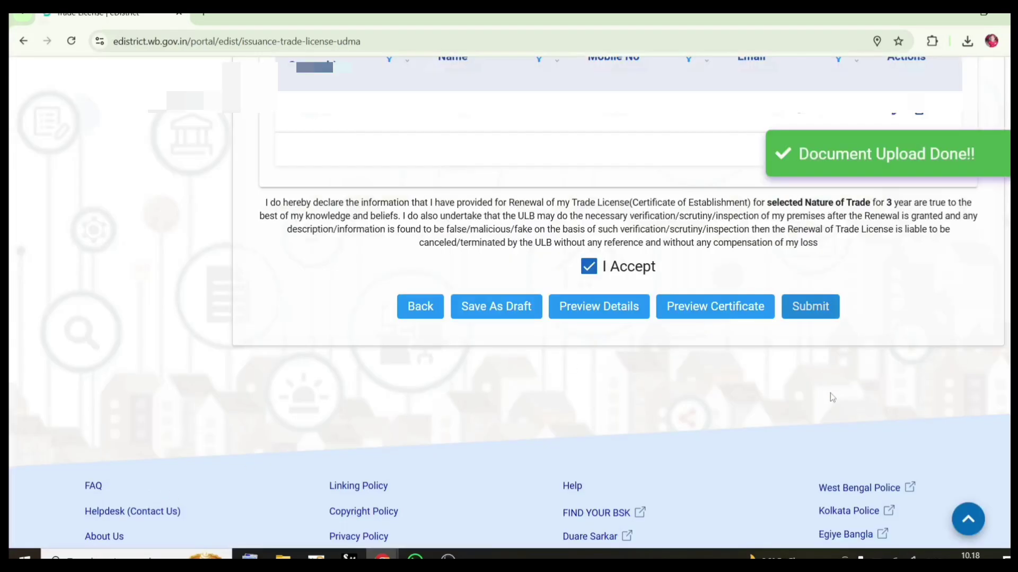
# Submit the trade licence application
pyautogui.scroll(3, 830, 394)
pyautogui.scroll(-1, 827, 398)
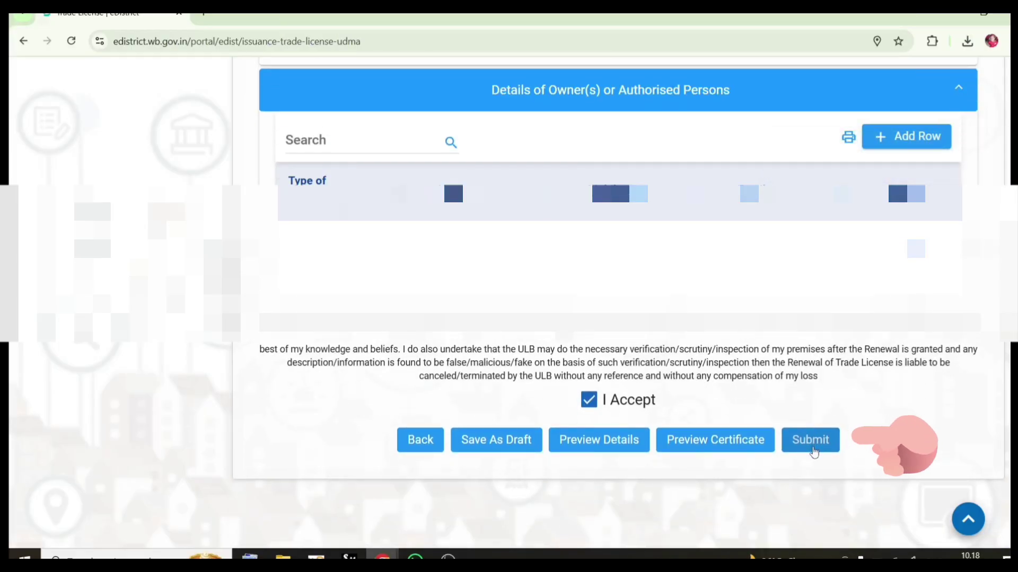
pyautogui.click(812, 448)
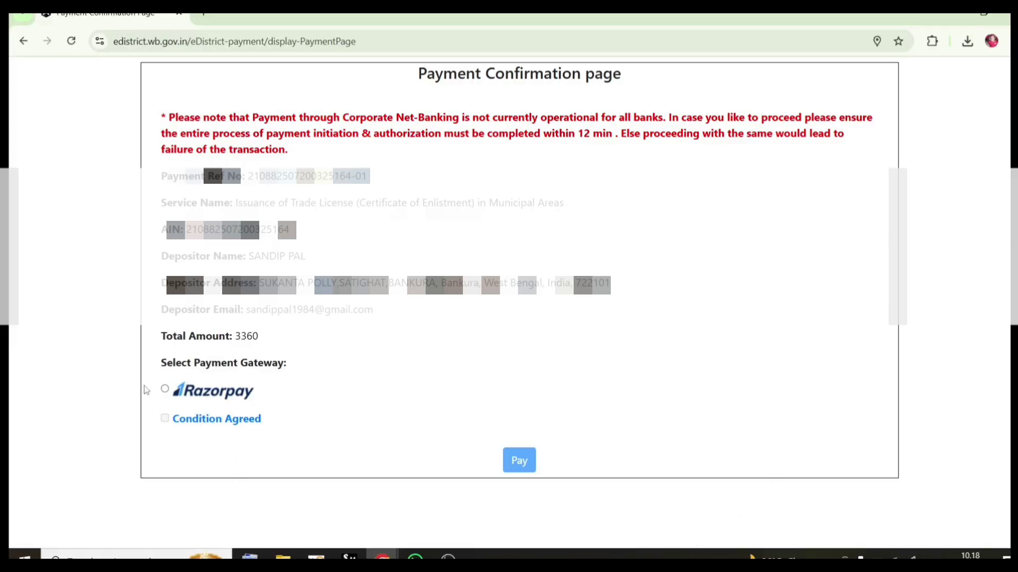
# Choose Razorpay as the gateway for the 3360 payment and agree to the terms
pyautogui.click(164, 389)
pyautogui.click(207, 425)
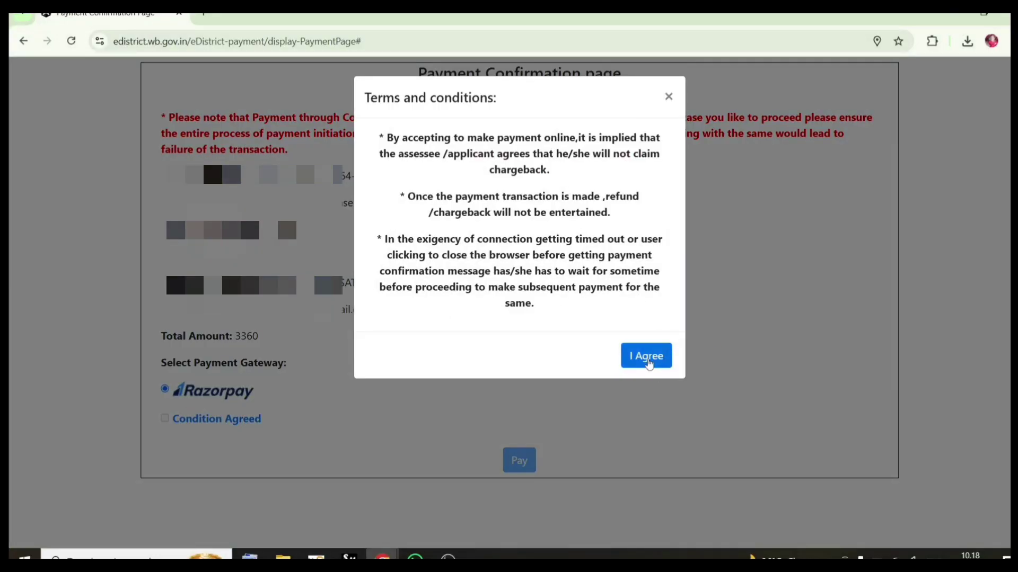
pyautogui.click(648, 361)
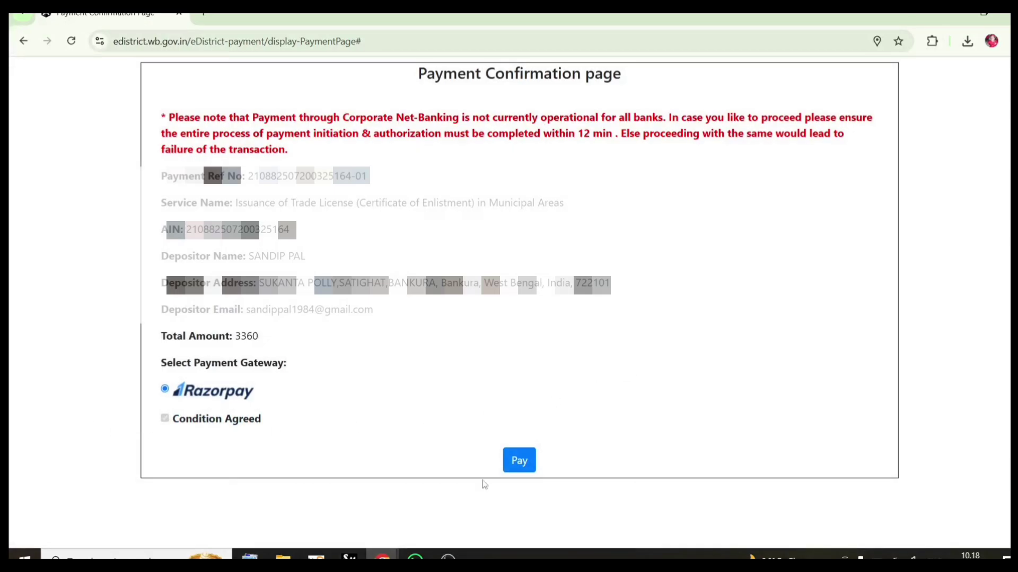
# Pay the ₹3,360 fee in Razorpay checkout using UPI / QR
pyautogui.click(520, 461)
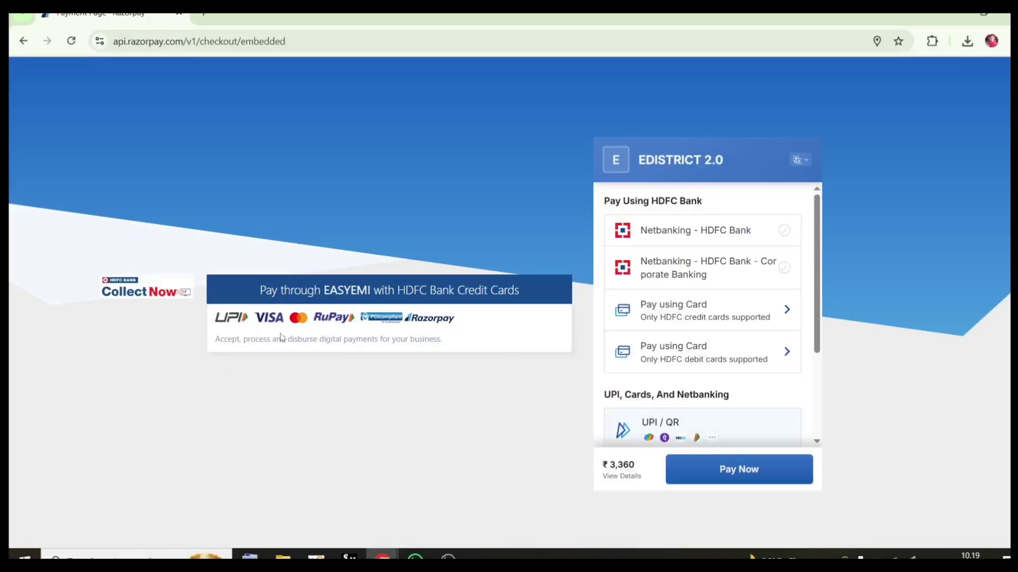
pyautogui.scroll(-3, 760, 379)
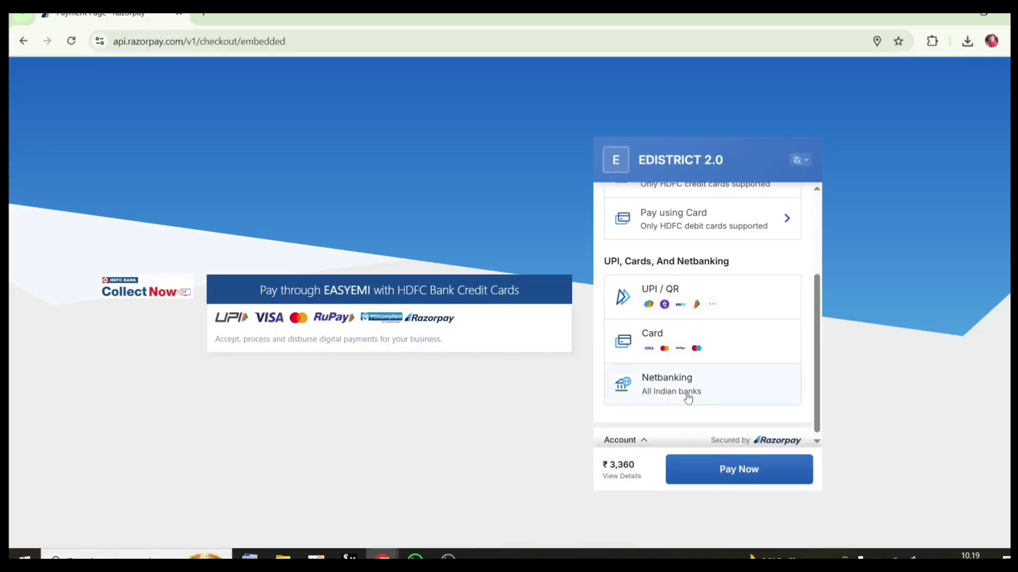
pyautogui.scroll(1, 660, 354)
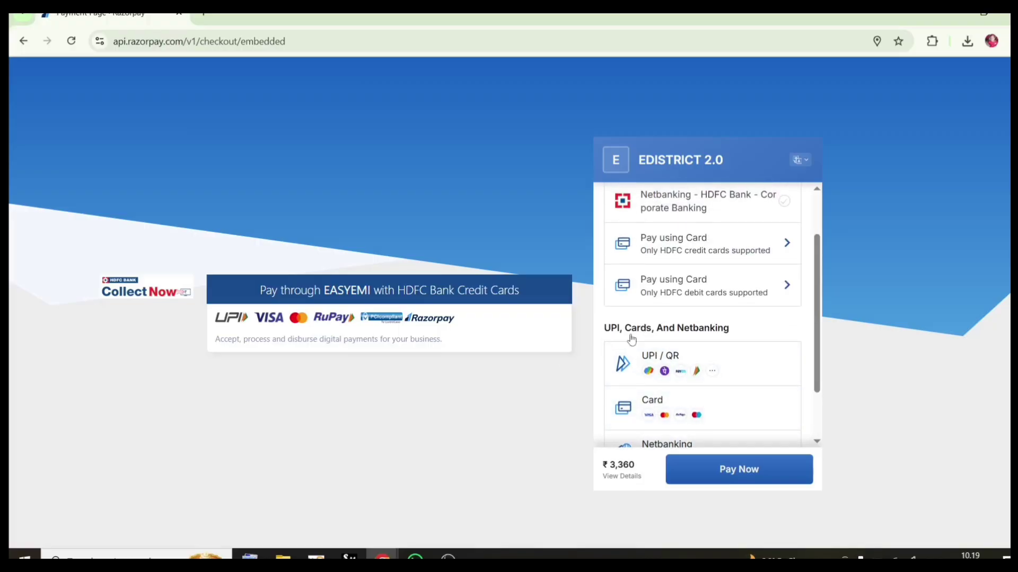
pyautogui.click(664, 371)
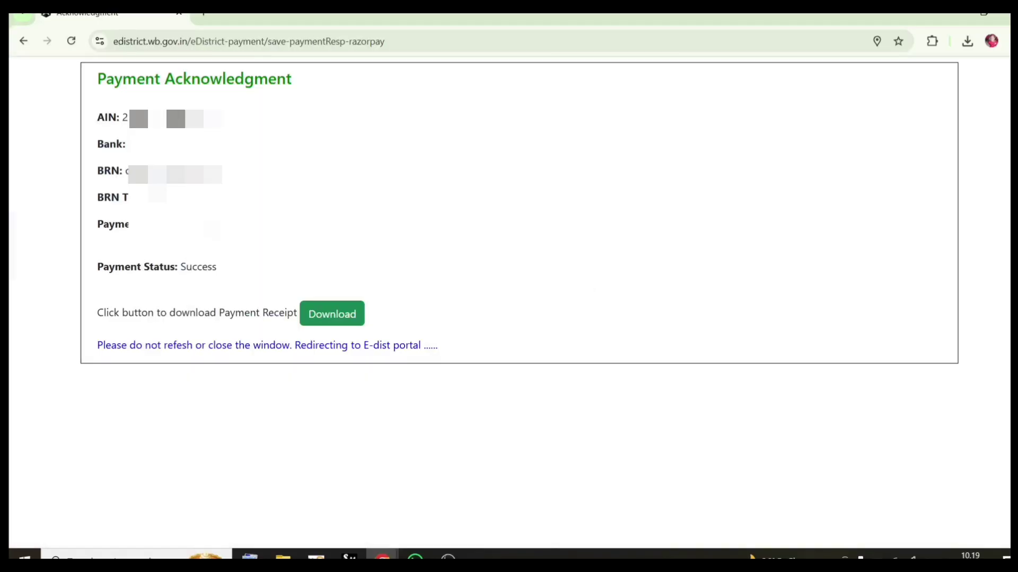
# Download the payment receipt, then open the approved certificate 88_output.pdf from the dashboard
pyautogui.click(339, 317)
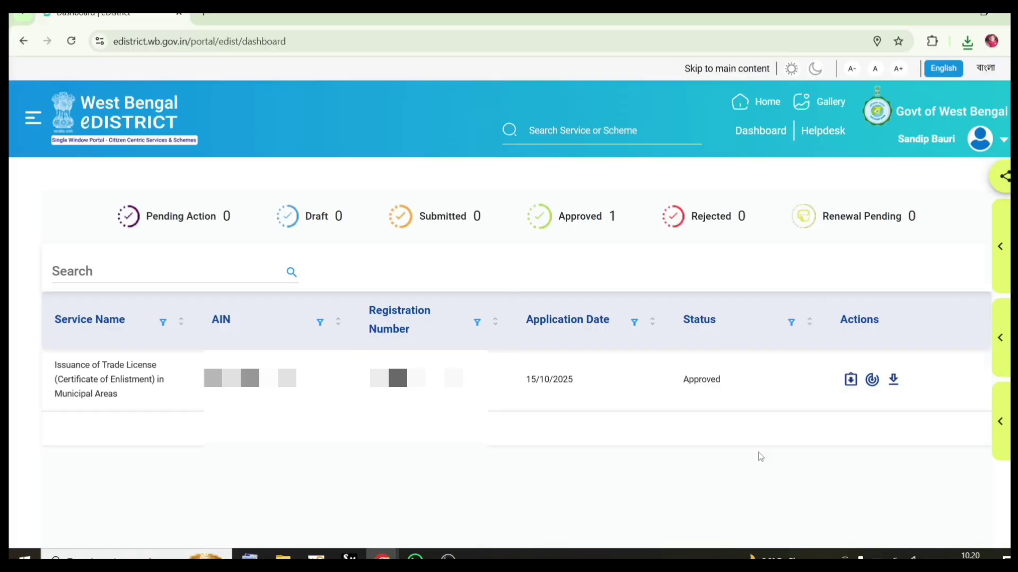
pyautogui.click(851, 380)
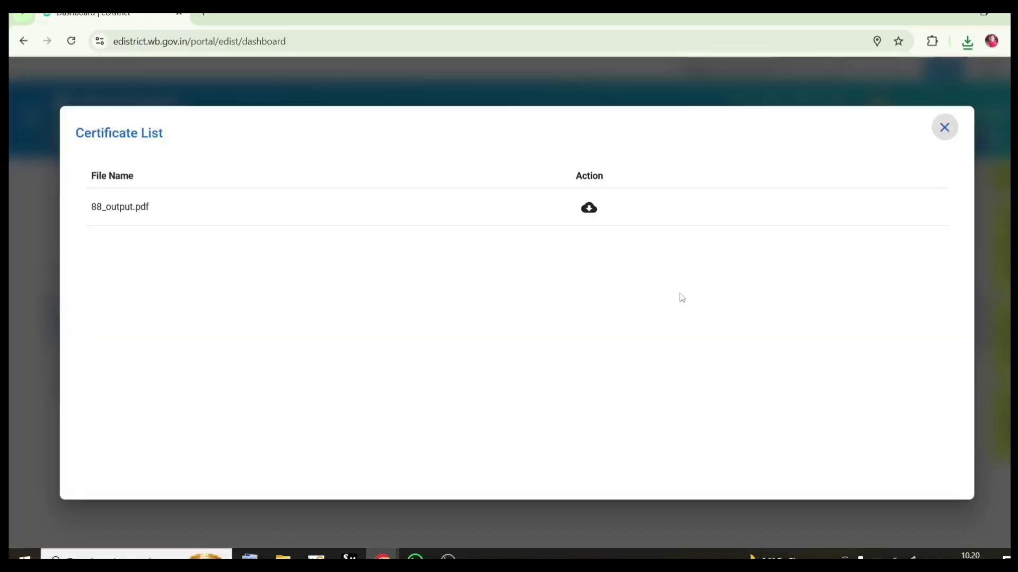
pyautogui.click(590, 209)
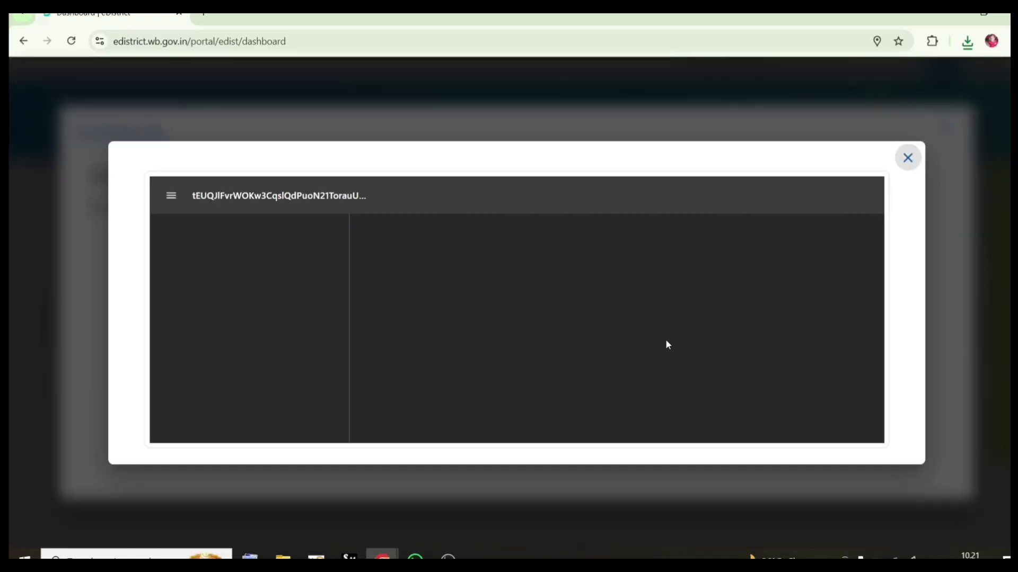
pyautogui.scroll(-2, 743, 224)
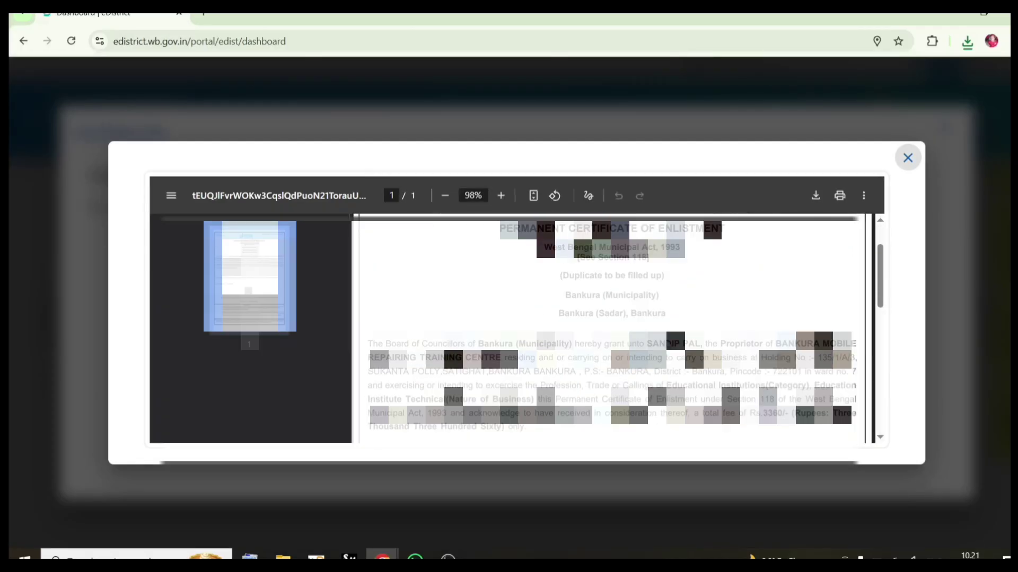